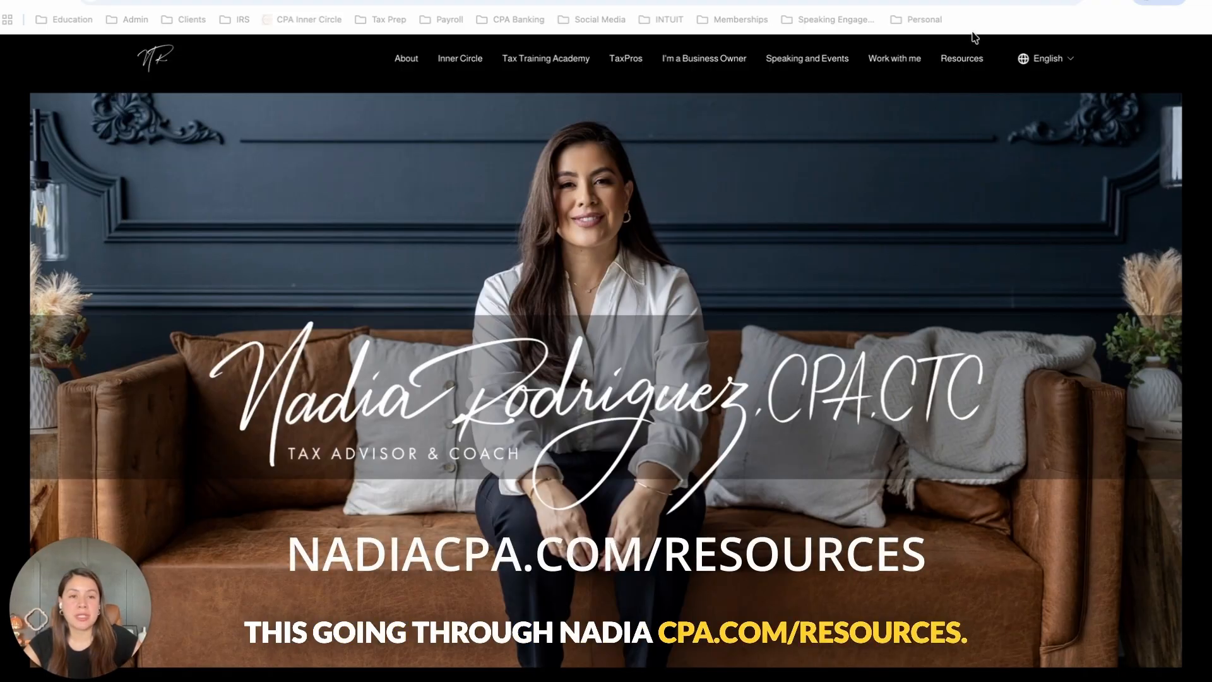
Make a Google Sheets copy of the English Income and Expense Organizer for Small Business Owners from the website's Resources page.
left_click(959, 58)
scroll(568, 410, "down", 2)
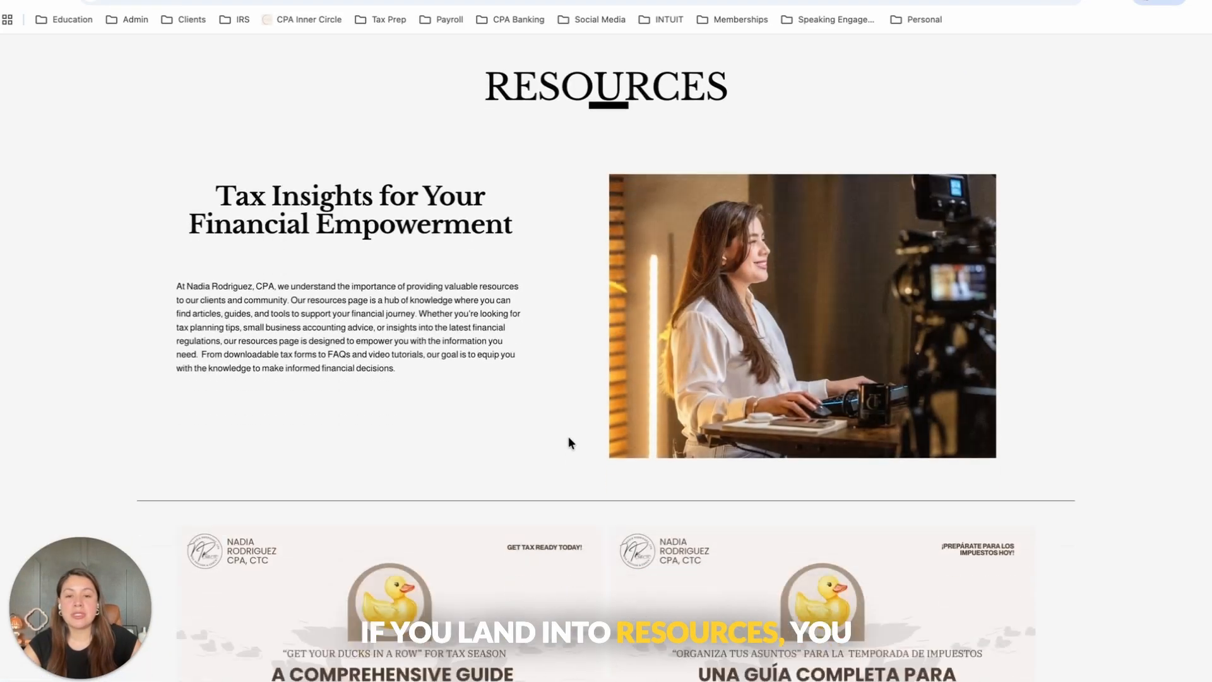
scroll(566, 432, "down", 10)
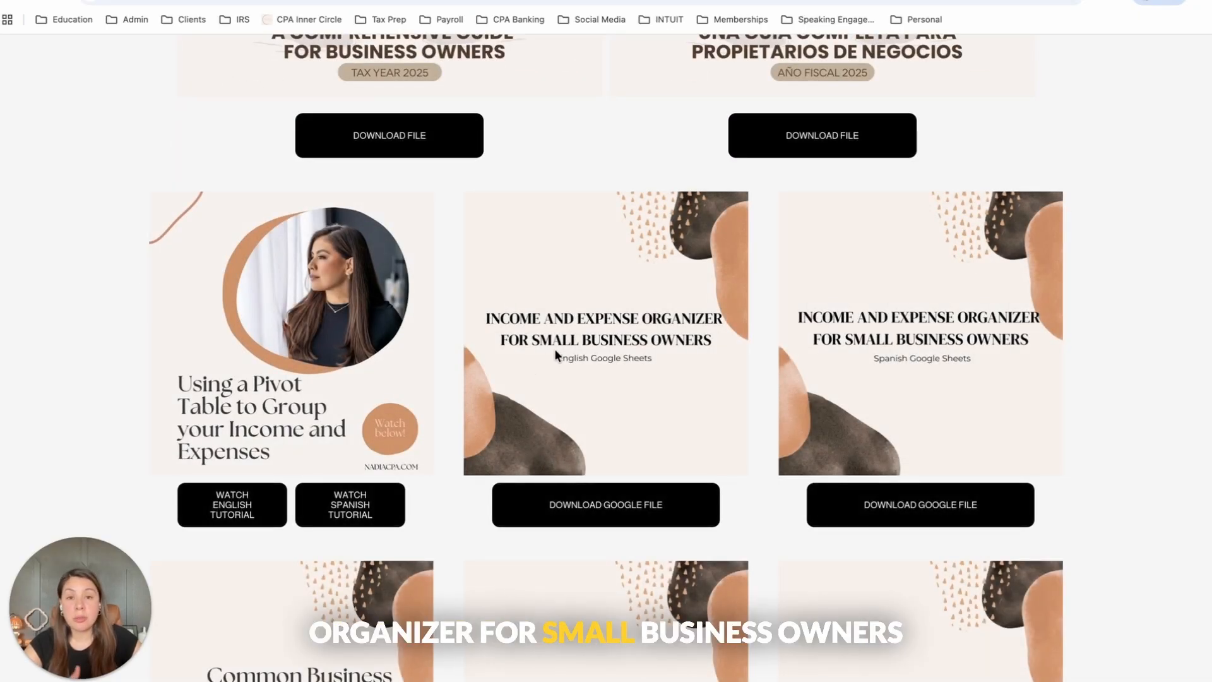
left_click(611, 506)
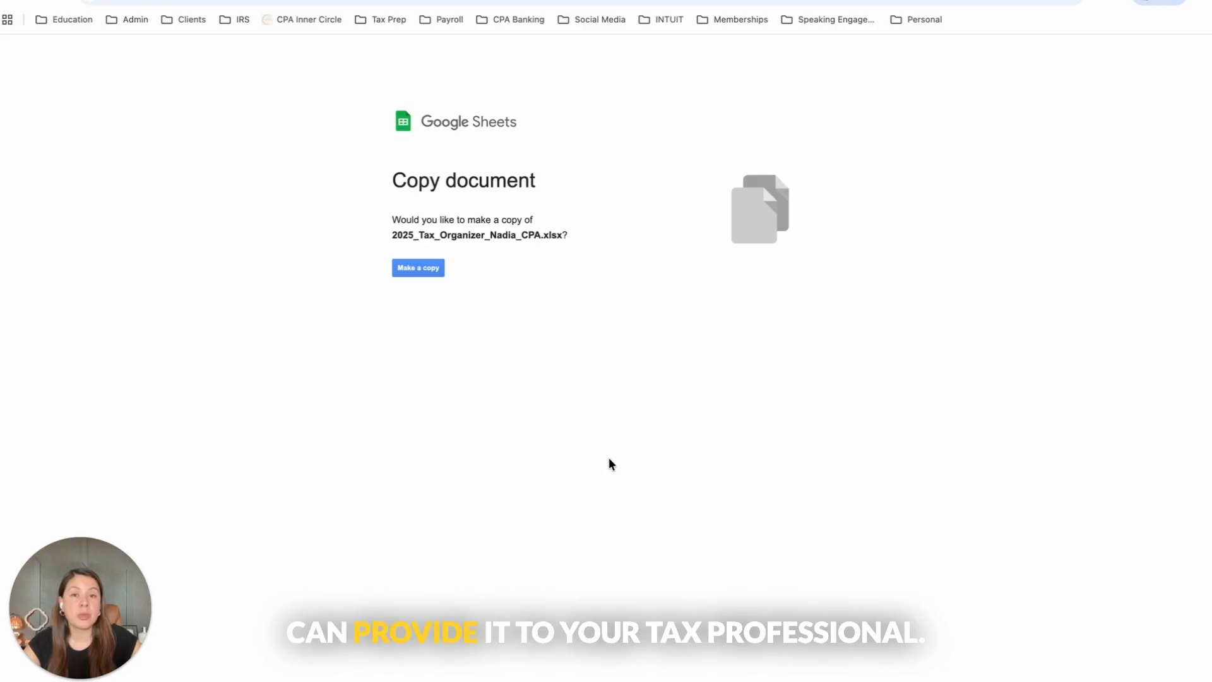
left_click(414, 270)
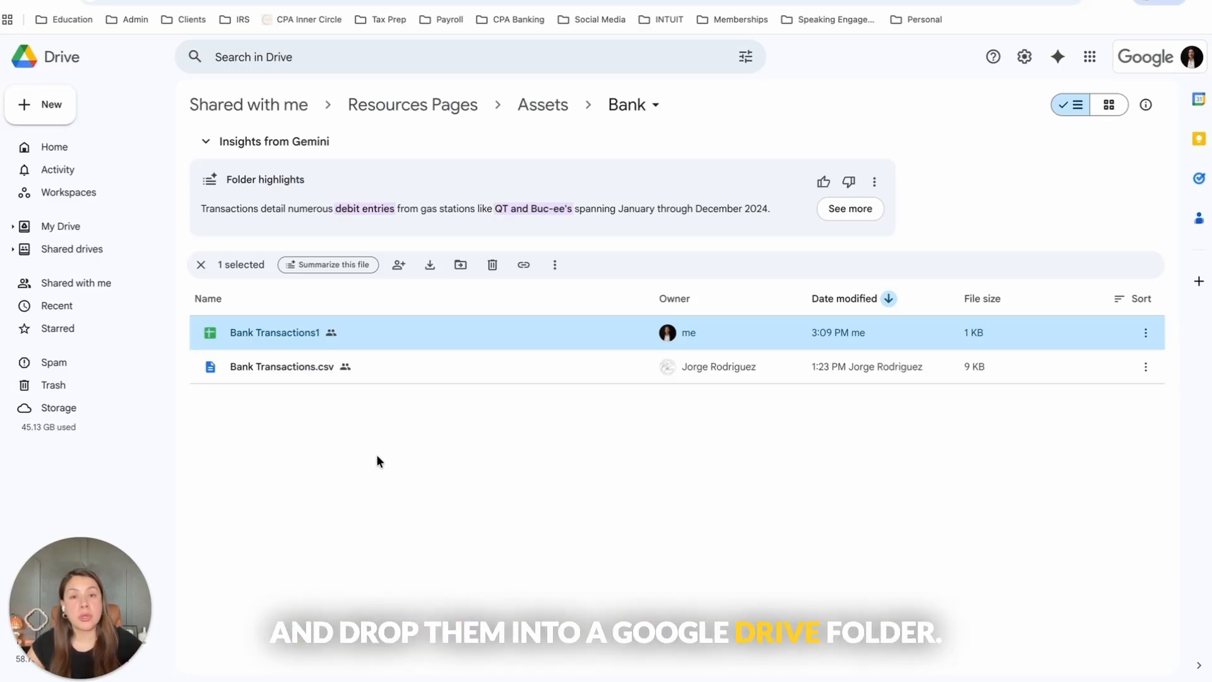
Open Bank Transactions.csv from the Drive Bank folder with Google Sheets.
mouse_move(212, 372)
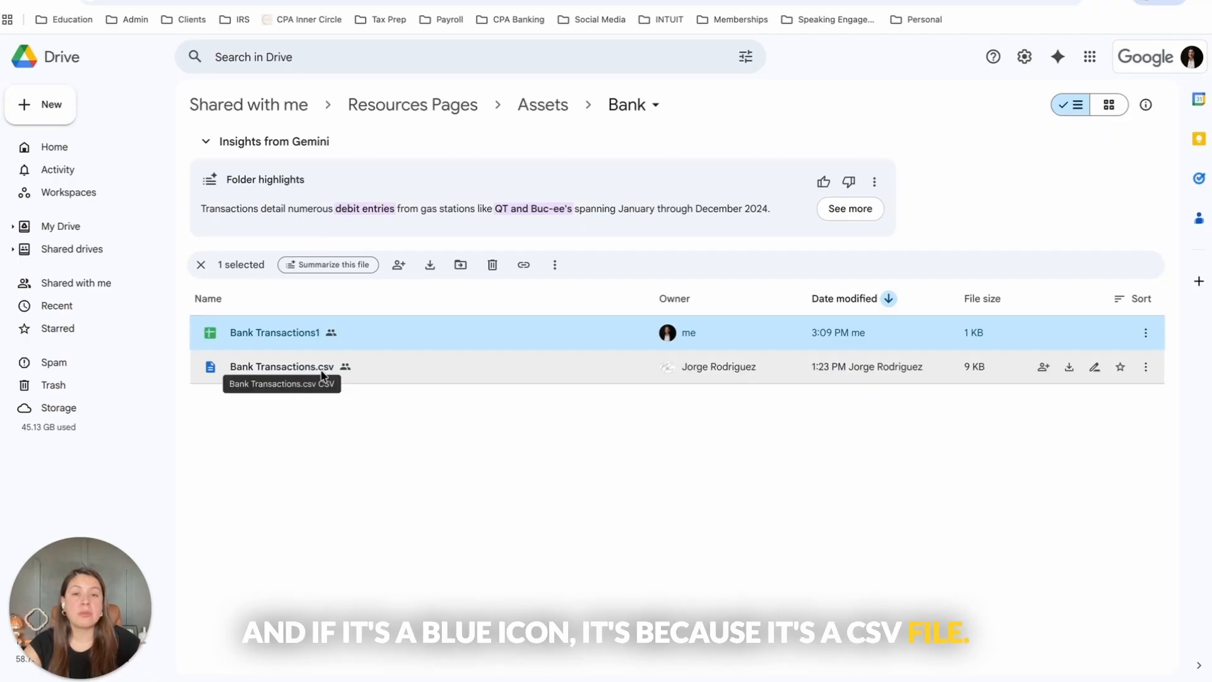
left_click(1145, 372)
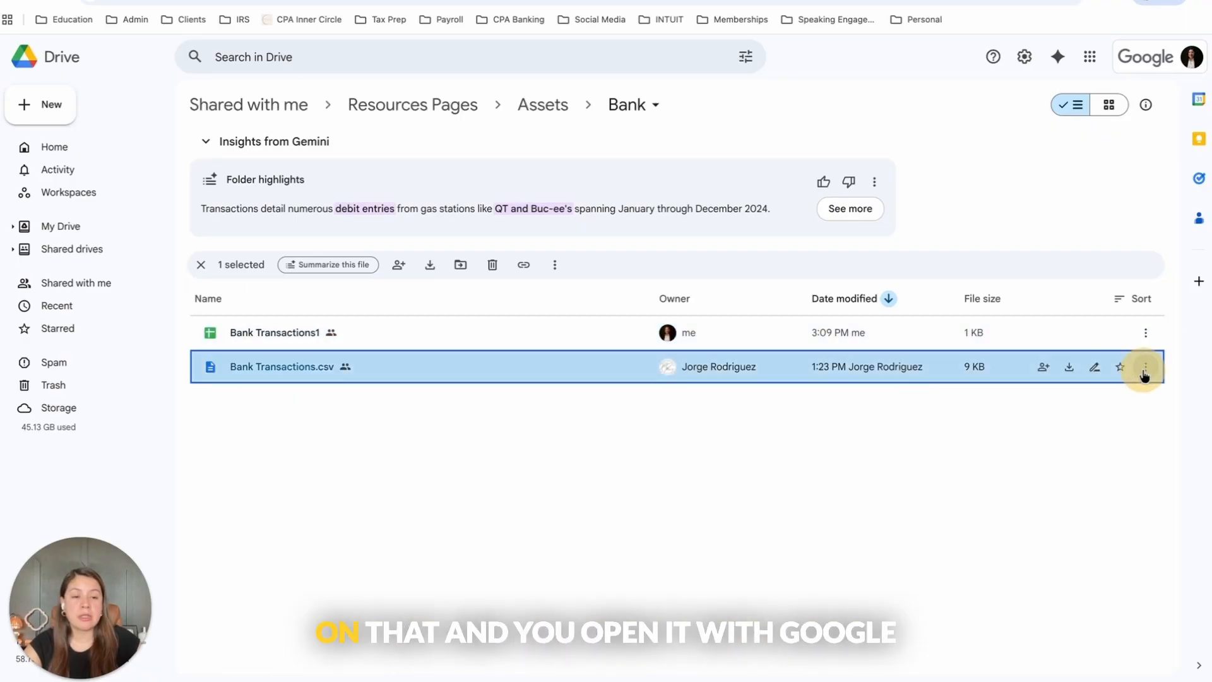
mouse_move(1009, 401)
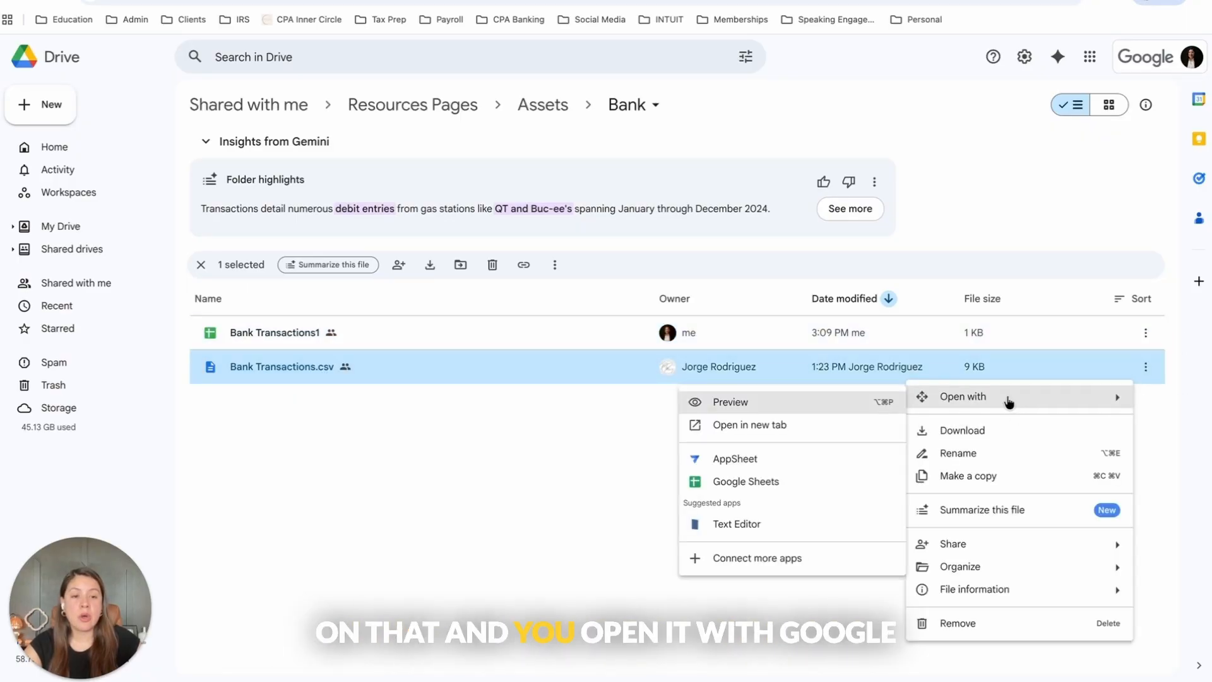
left_click(774, 485)
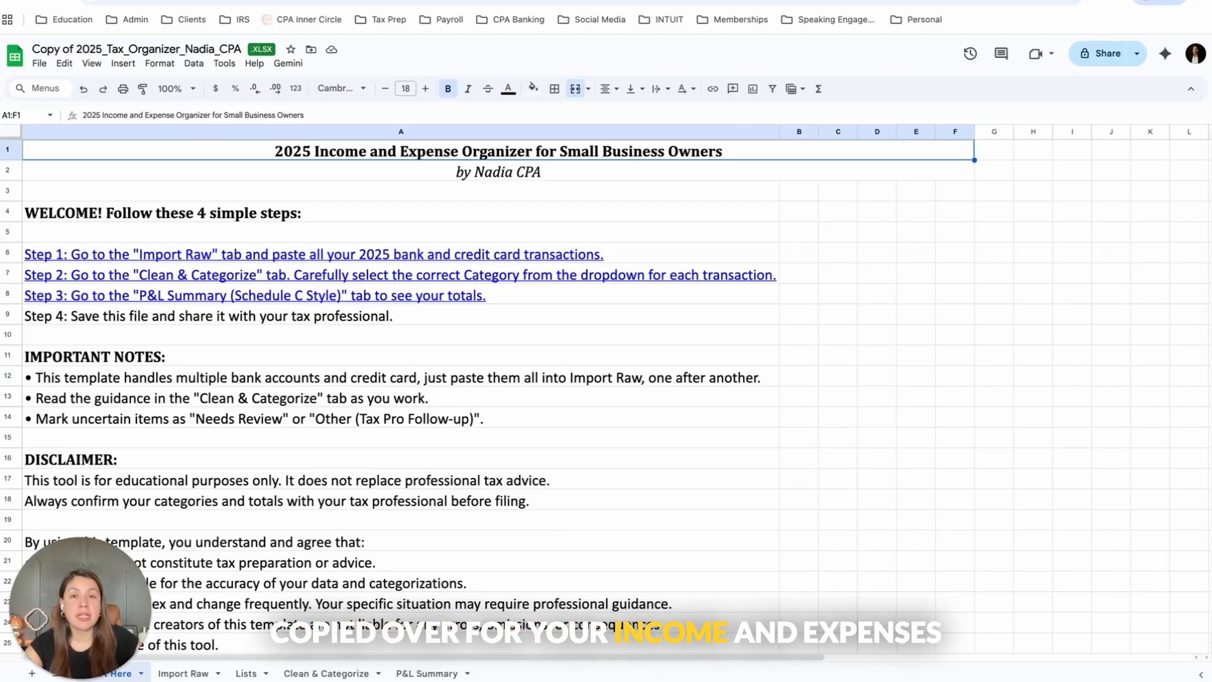
Open the organizer's Import Raw sheet and check the sign of the first amount in Bank Transactions.
left_click(183, 673)
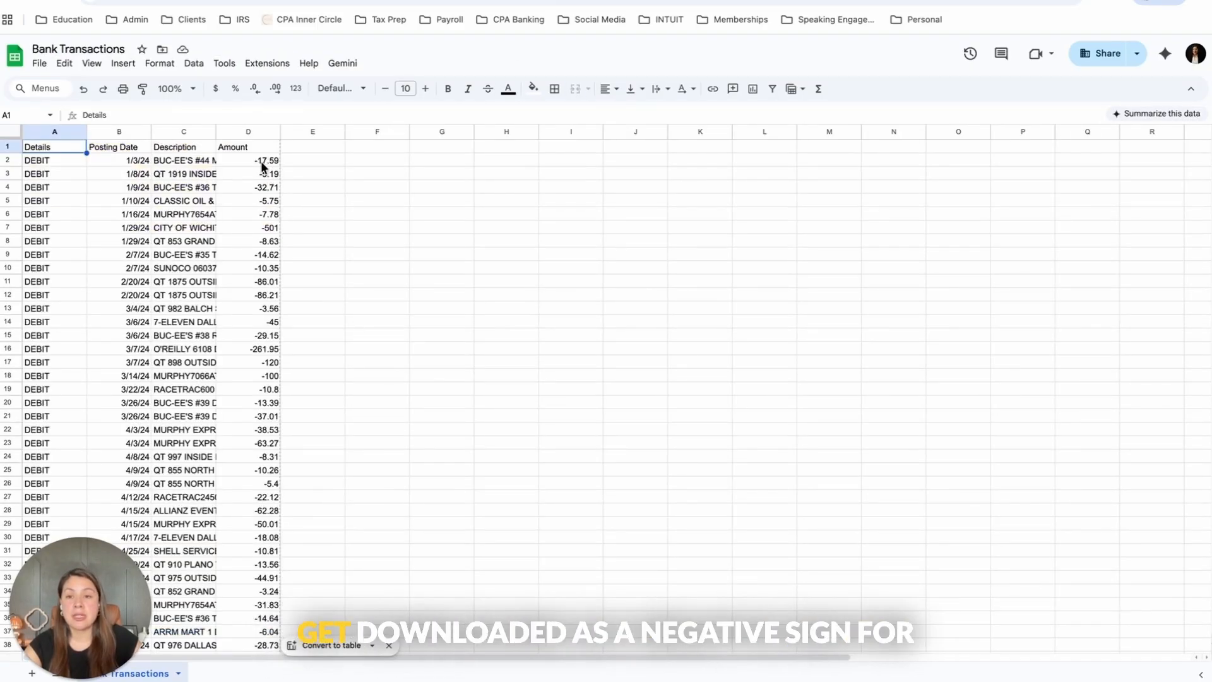
left_click(261, 162)
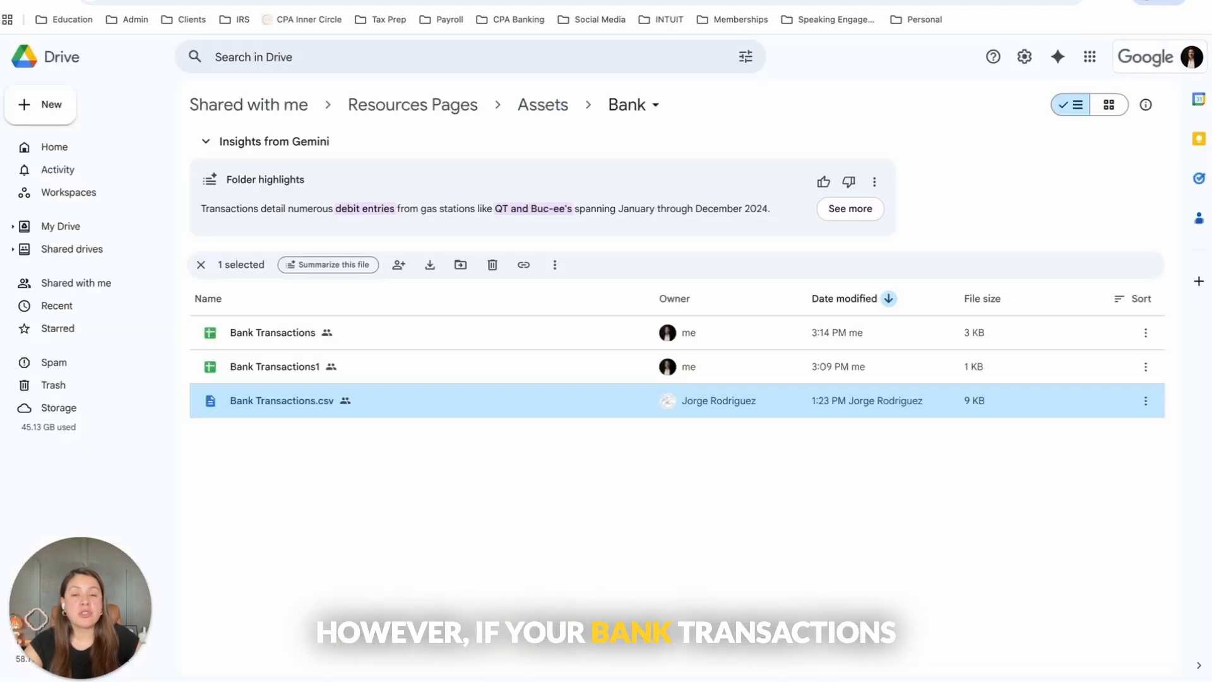
Open the Bank Transactions1 spreadsheet and examine its amounts, the deposit row and the debit and credit labels.
double_click(289, 365)
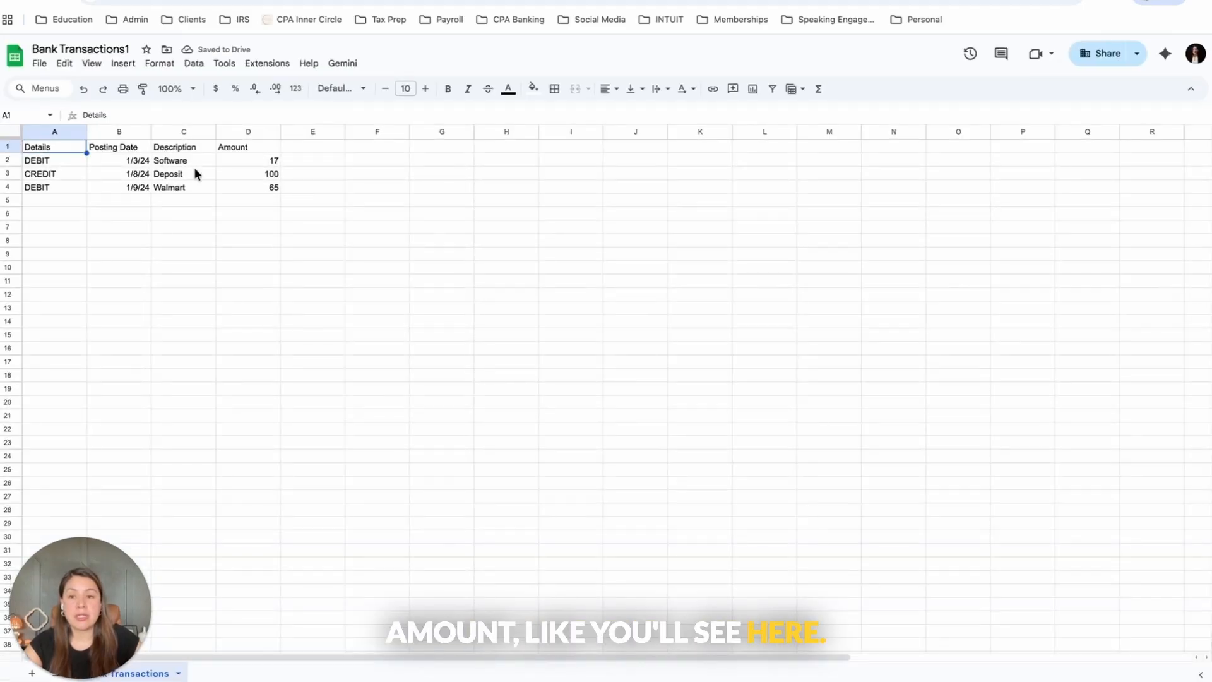
left_click(258, 159)
left_click_drag(259, 161, 258, 190)
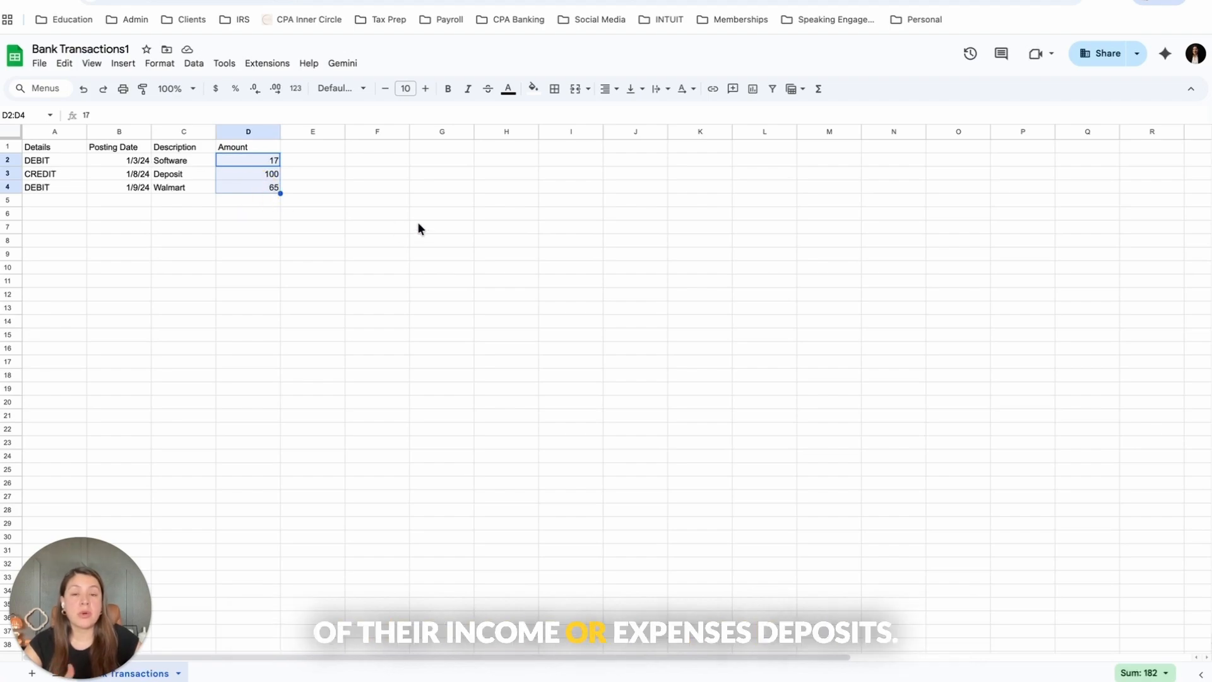
left_click(184, 177)
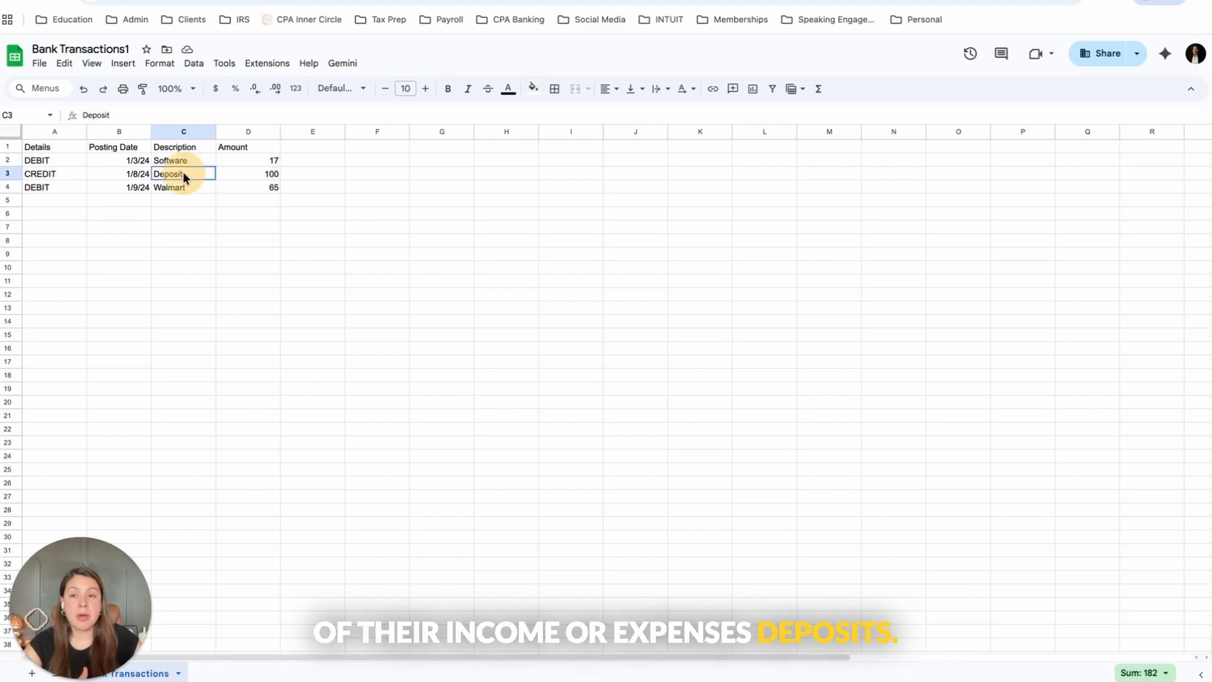
left_click(65, 172)
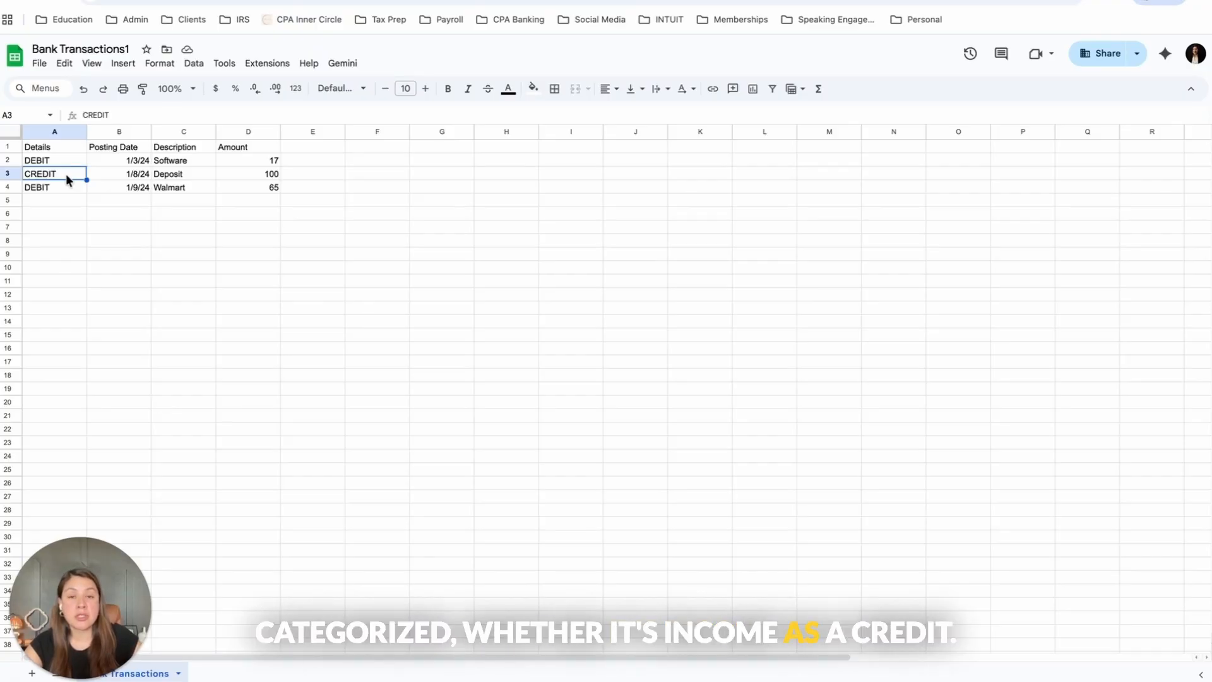
left_click(57, 162)
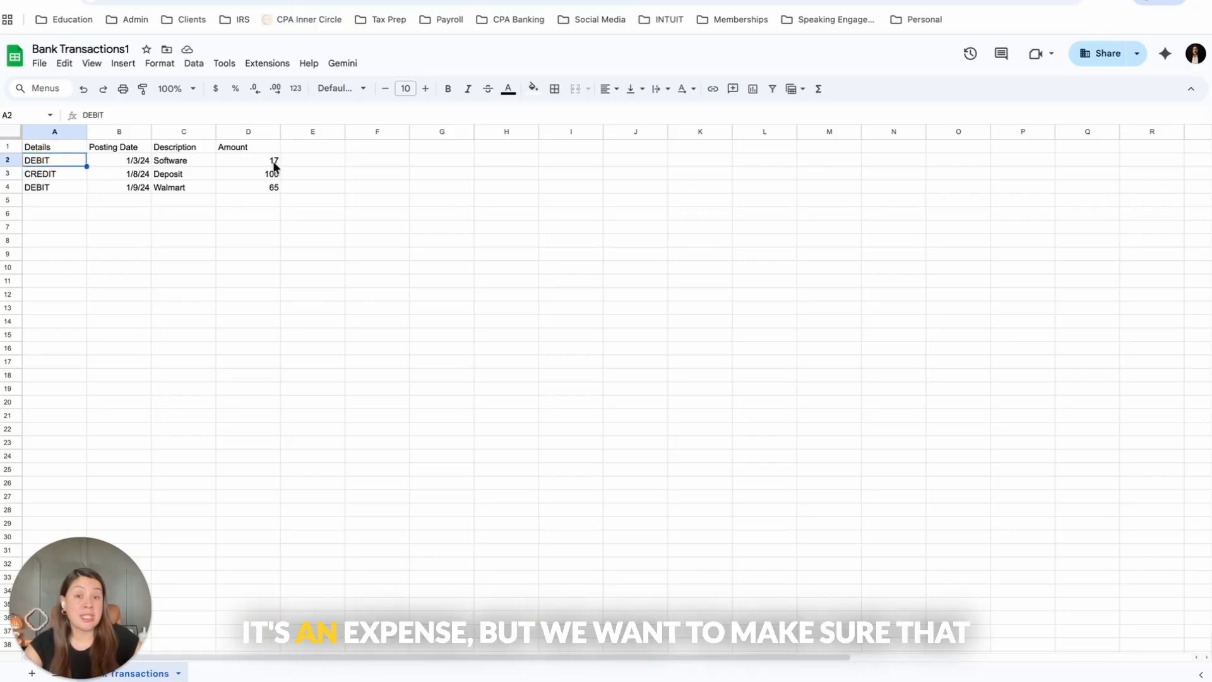
left_click_drag(275, 166, 274, 184)
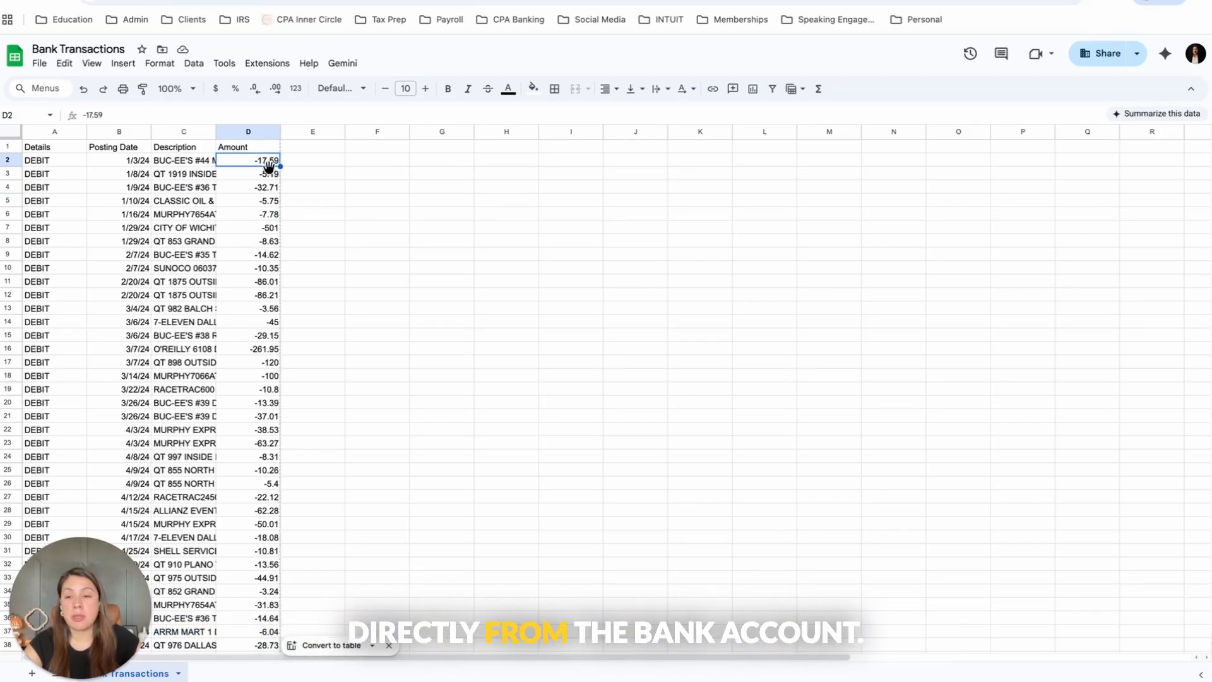
Copy the posting dates in B2:B10 of Bank Transactions into the Date column of Import Raw, starting at B3.
left_click_drag(116, 158, 109, 268)
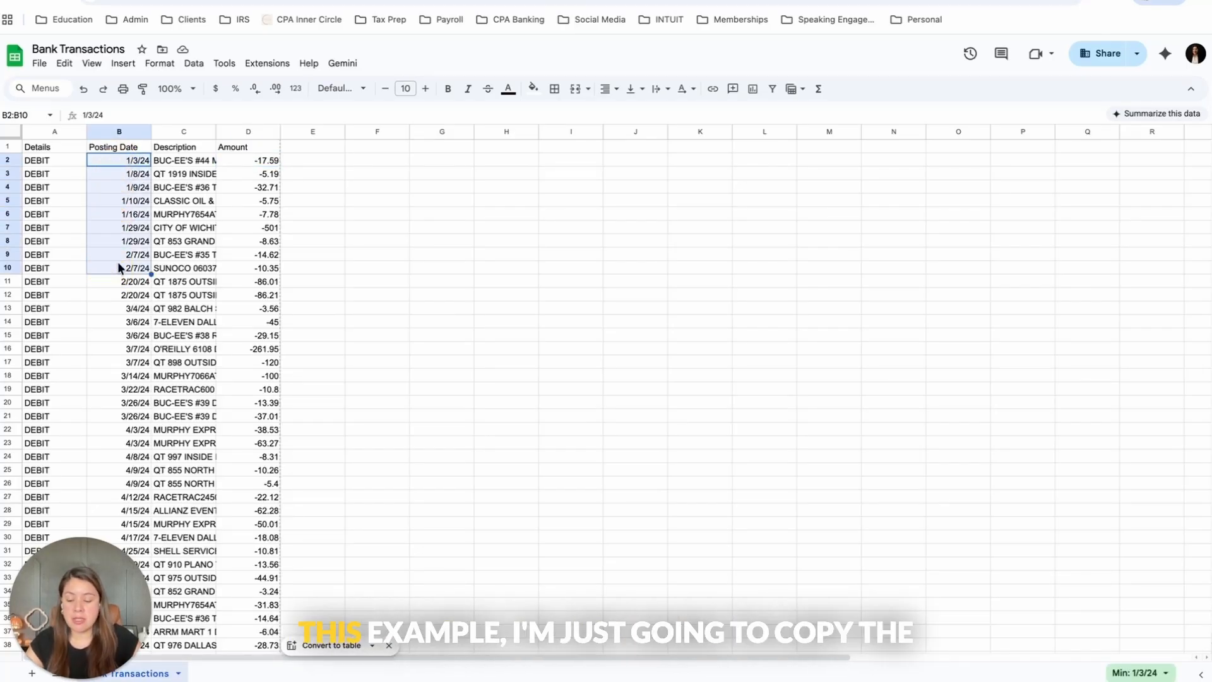
key("ctrl+c")
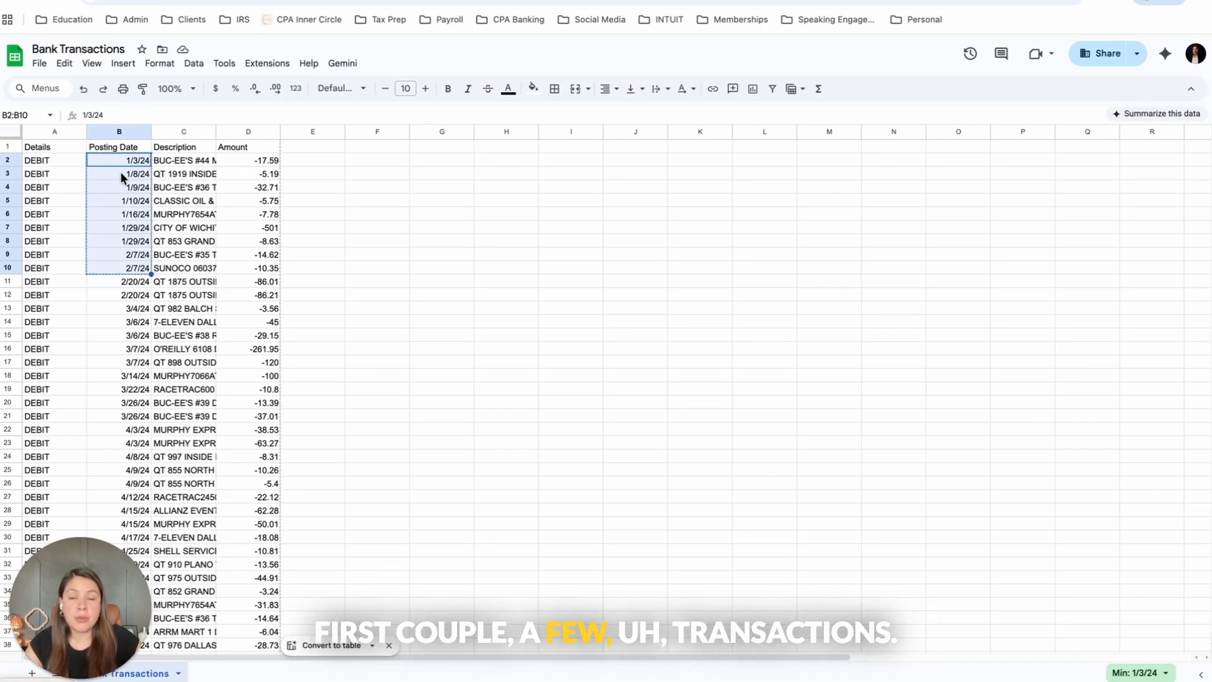
key("ctrl+Tab")
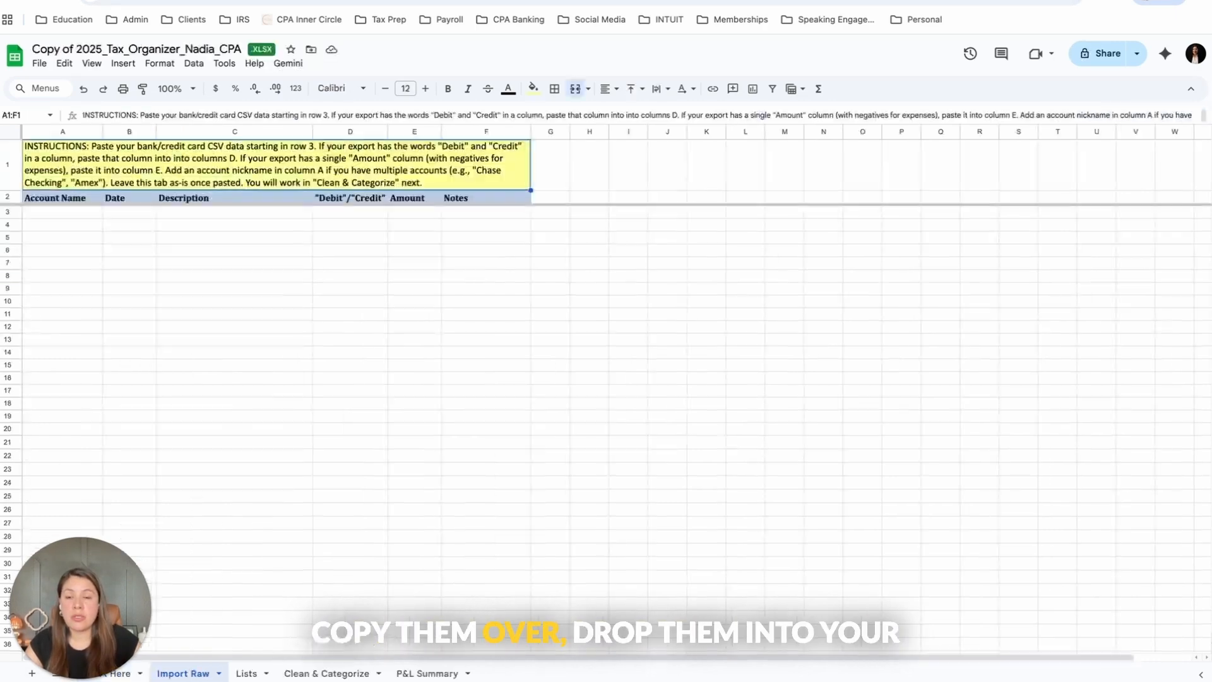
left_click(129, 213)
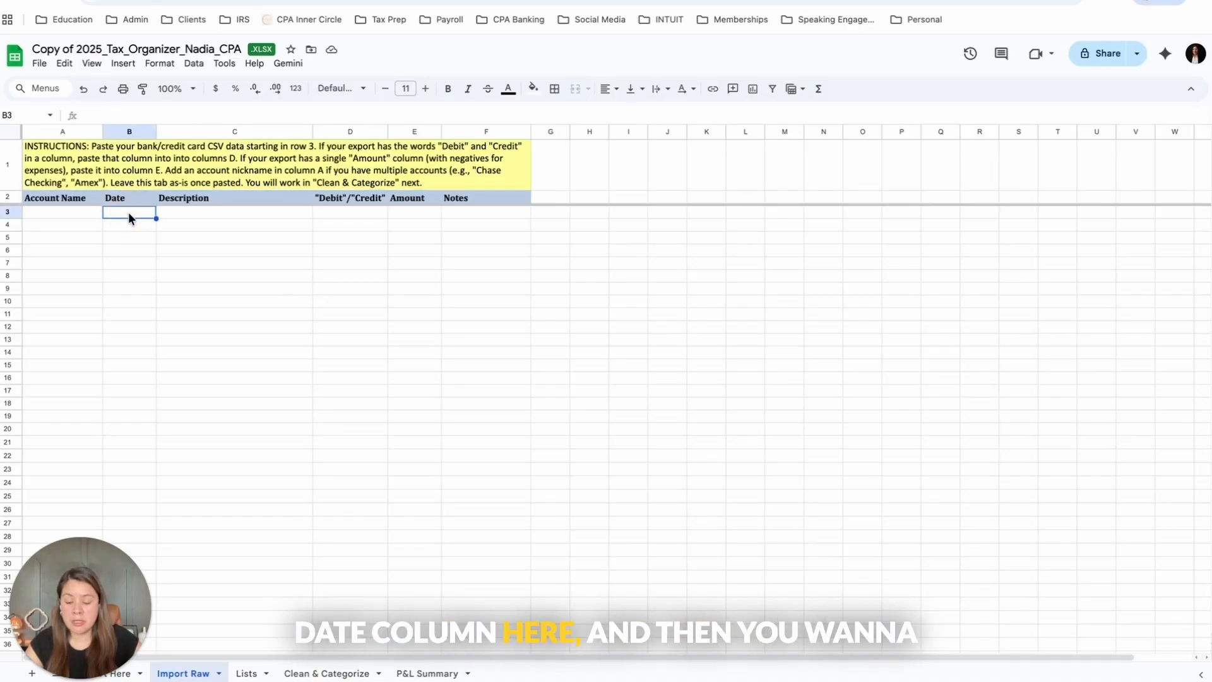
key("ctrl+v")
Copy the descriptions in C2:C10 of Bank Transactions into the Description column of Import Raw, starting at C3.
key("ctrl+shift+Tab")
left_click_drag(182, 161, 180, 267)
key("ctrl+c")
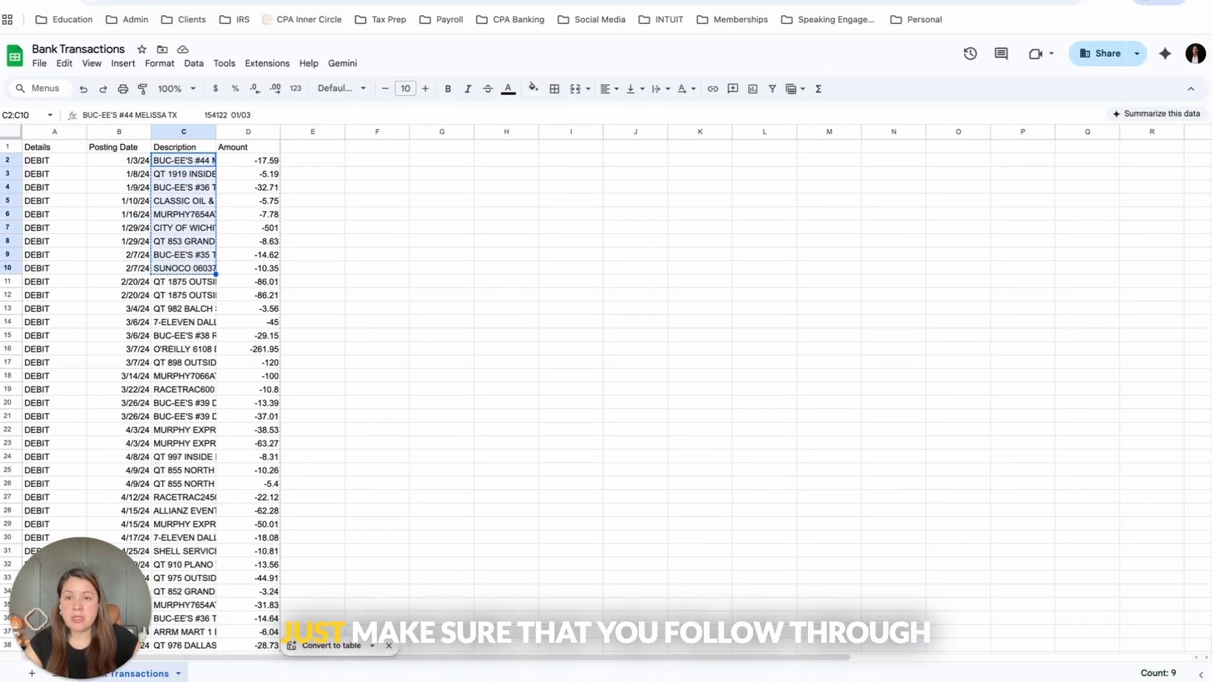
key("ctrl+Tab")
left_click(195, 209)
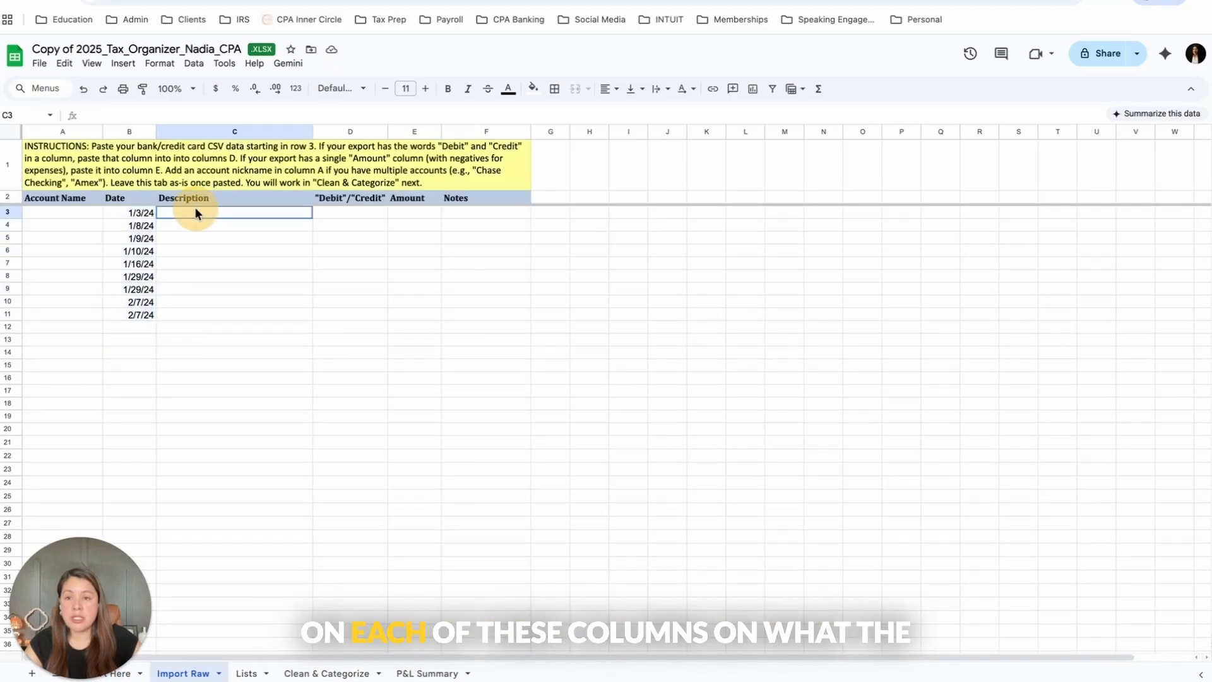
key("ctrl+v")
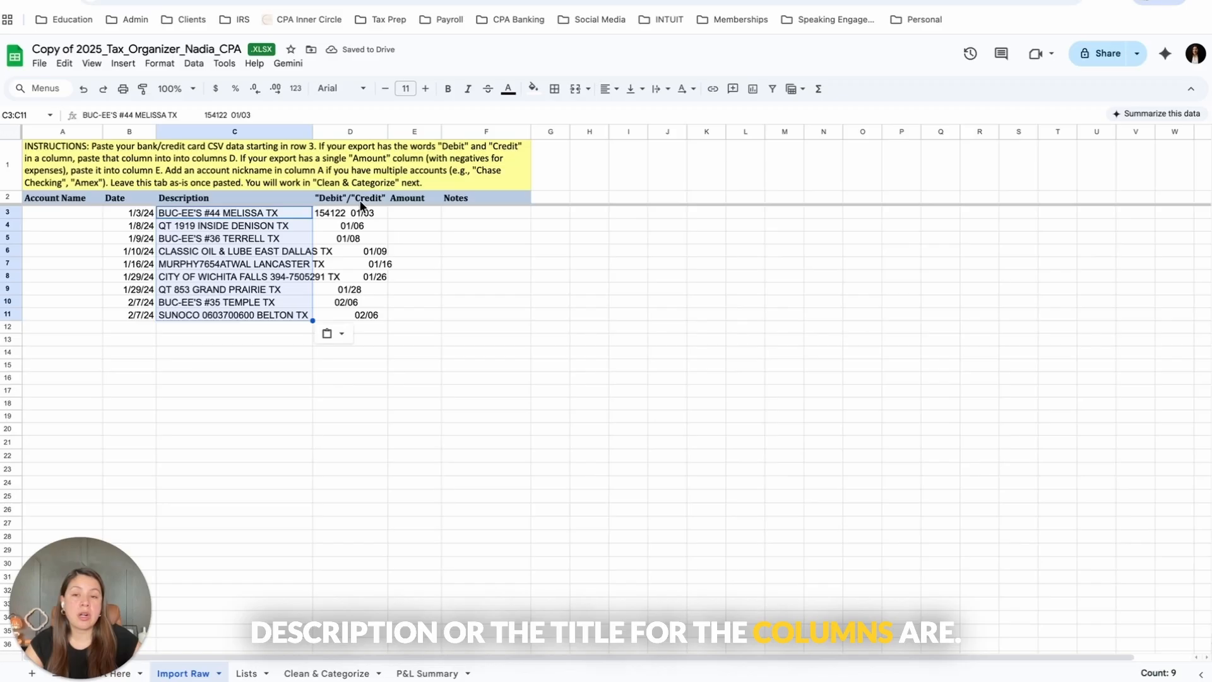
Fit the Description column's width in Import Raw to its contents and check the debit and credit labels in Bank Transactions1.
left_click(368, 215)
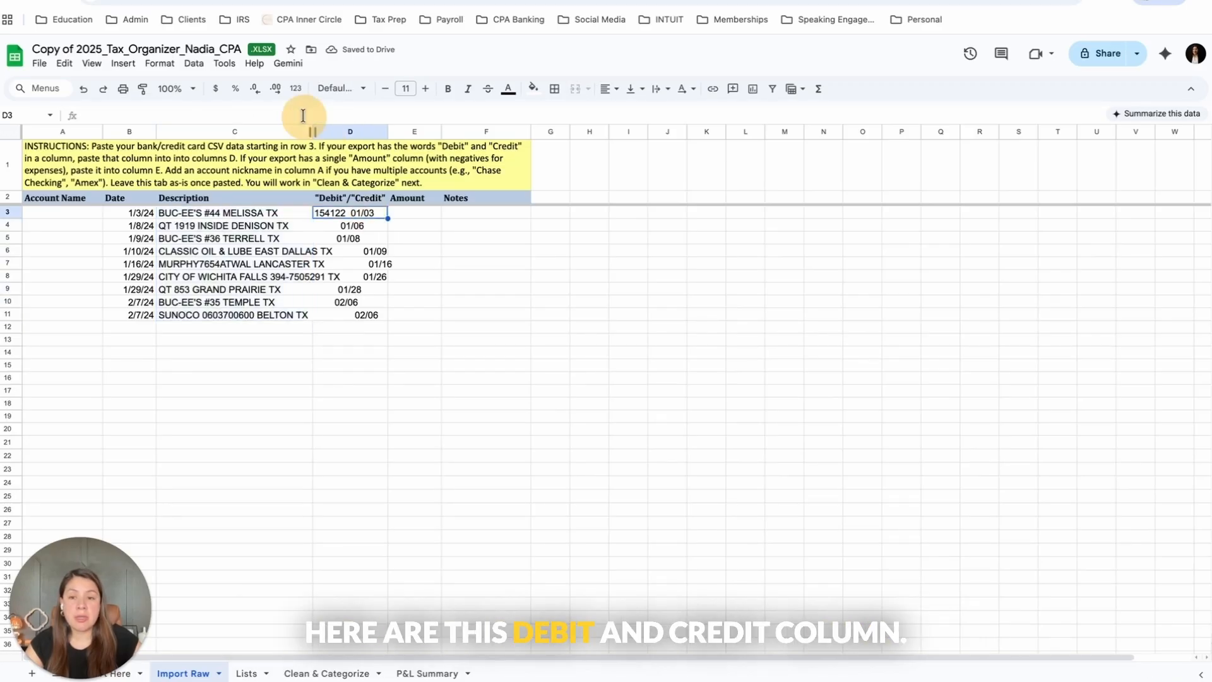
double_click(312, 130)
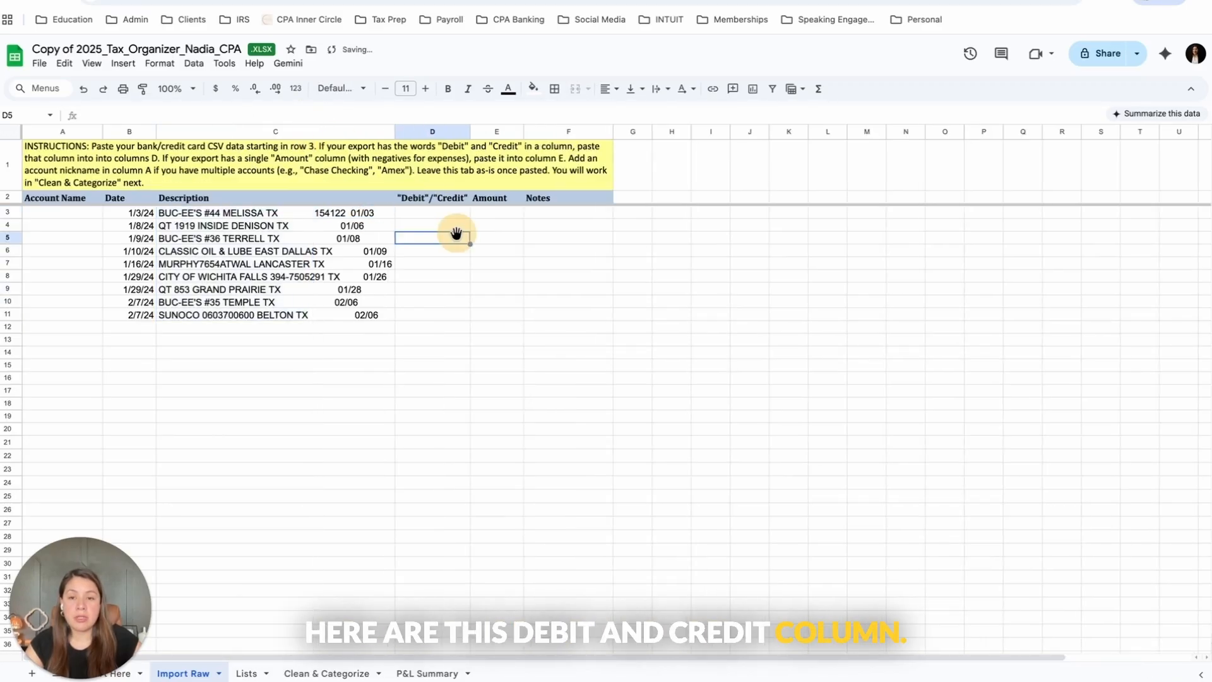
left_click(448, 214)
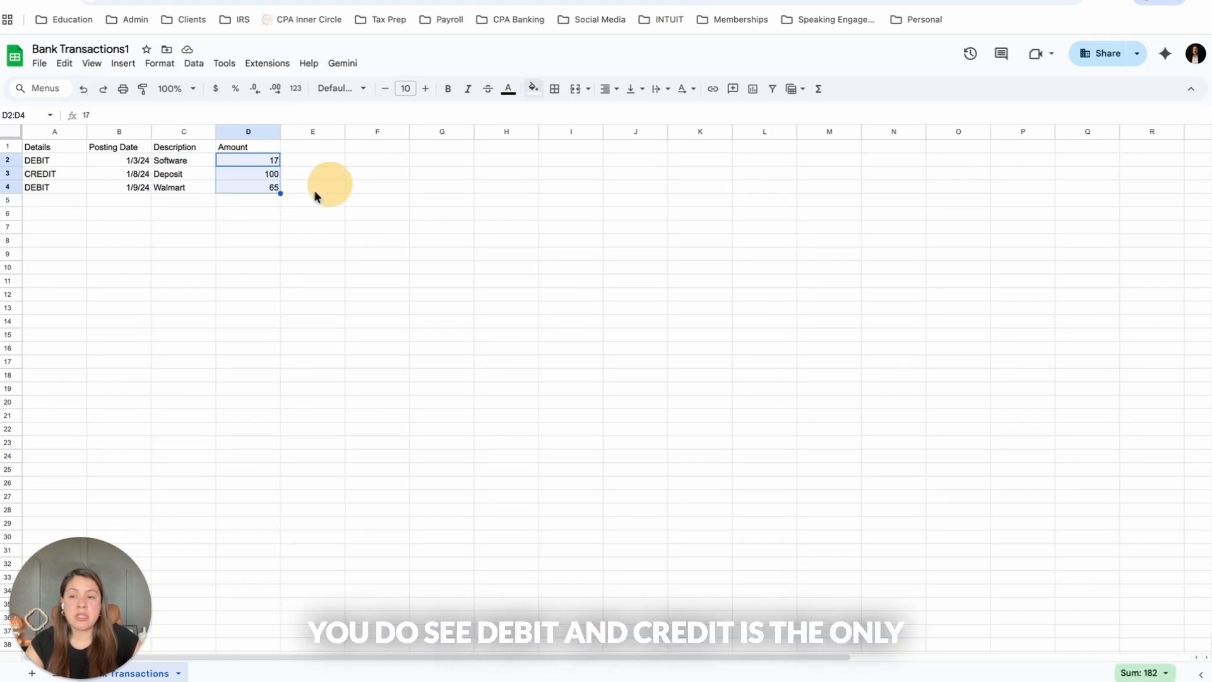
left_click(48, 164)
left_click(55, 177)
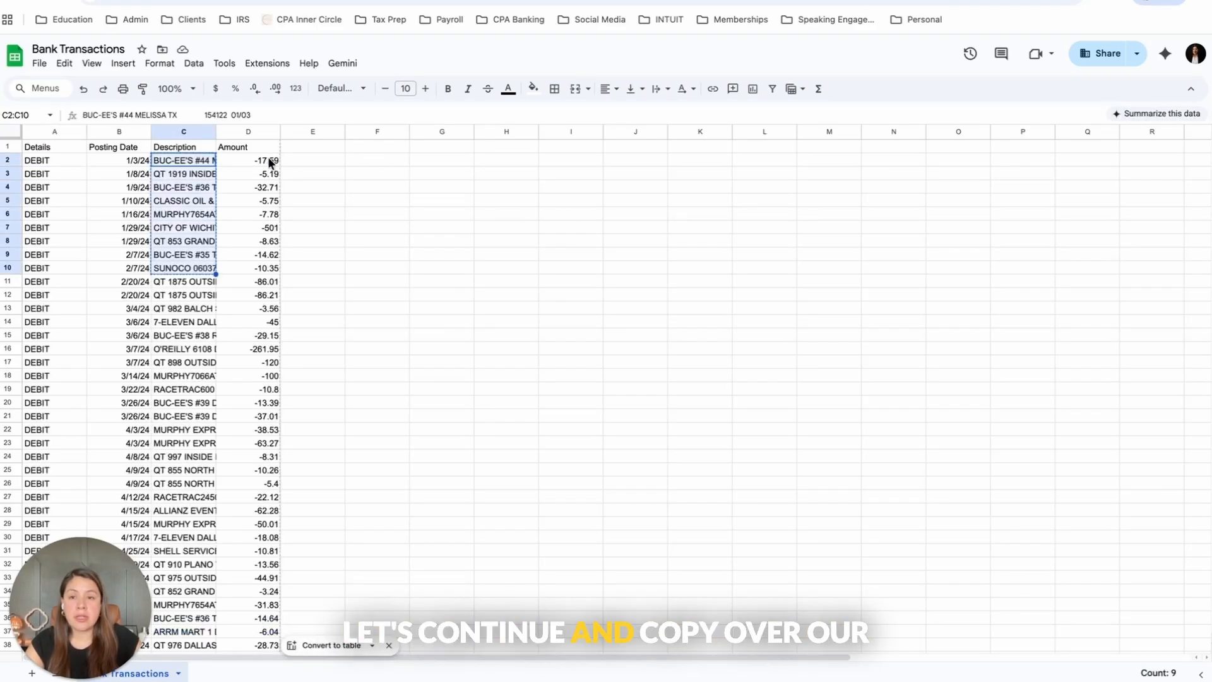
Copy the amounts in D2:D10 of Bank Transactions into the Amount column of Import Raw, starting at E3.
left_click_drag(267, 157, 261, 265)
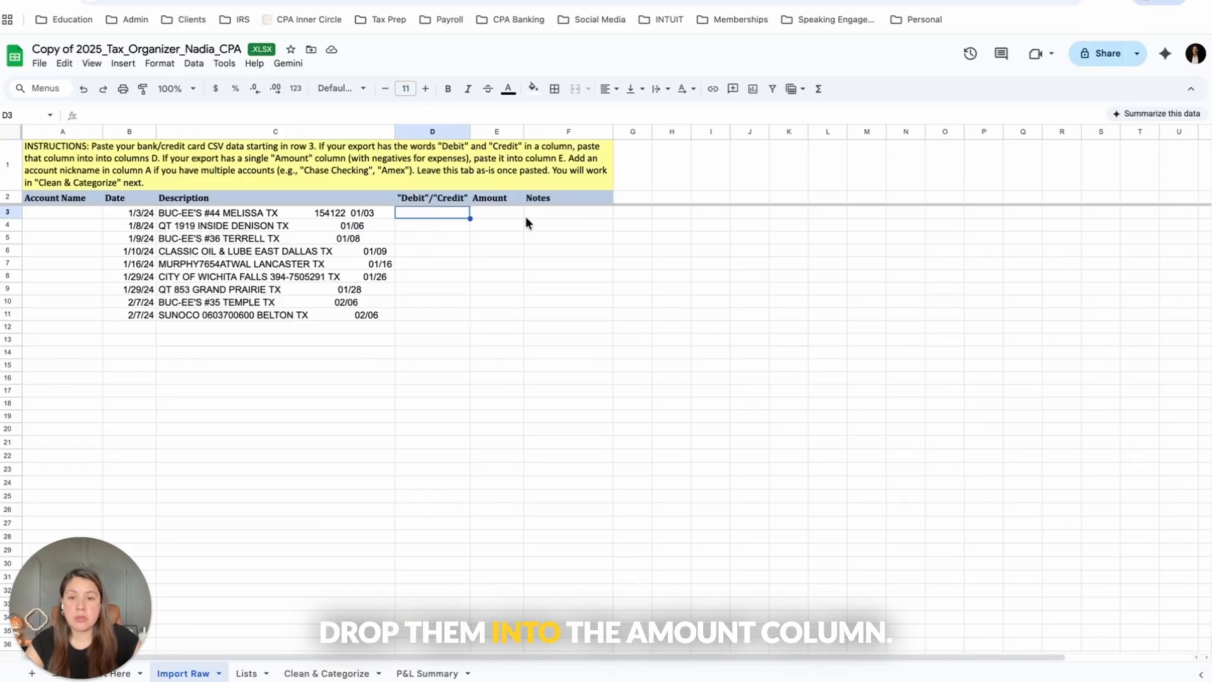
left_click(502, 212)
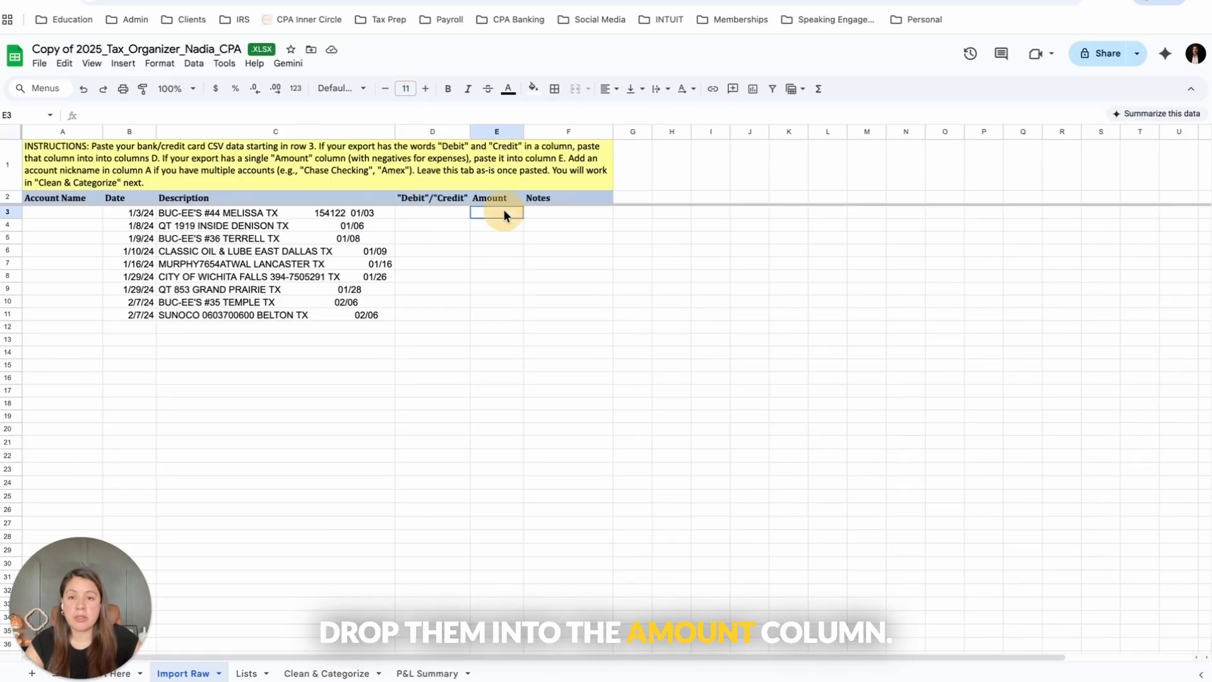
key("ctrl+v")
Review the Account Name and Description cells of the imported rows and locate the next free row, starting at A12.
left_click_drag(60, 211, 58, 316)
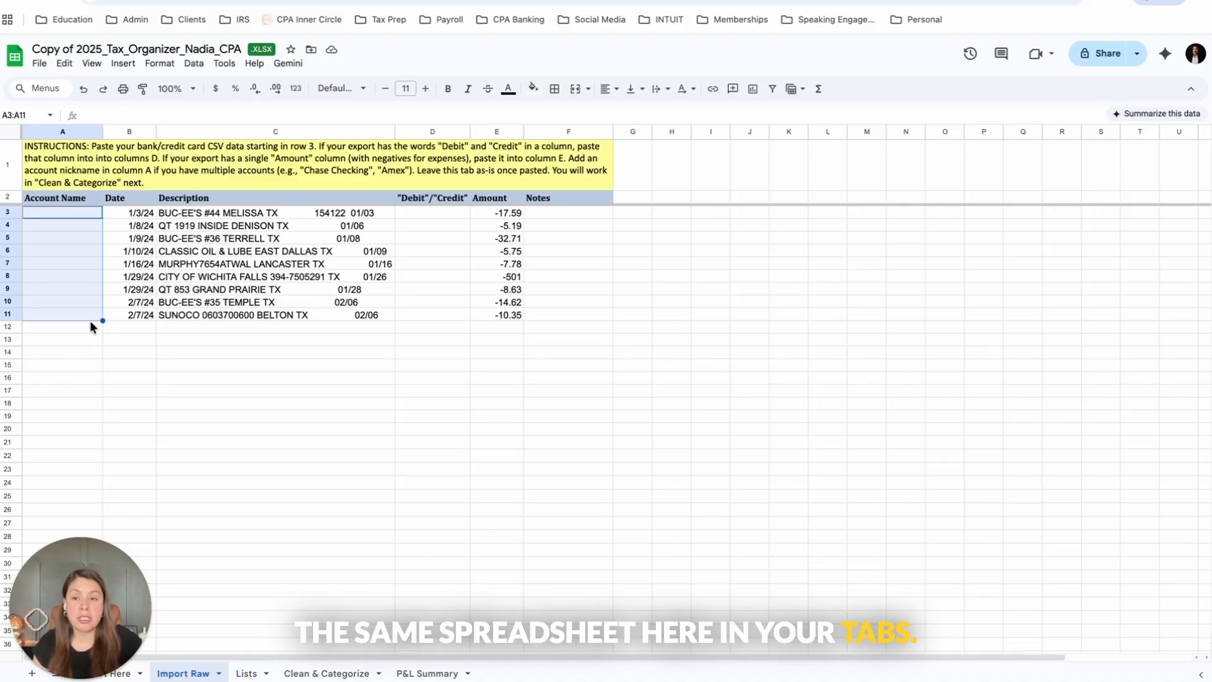
left_click_drag(191, 215, 199, 310)
left_click(59, 323)
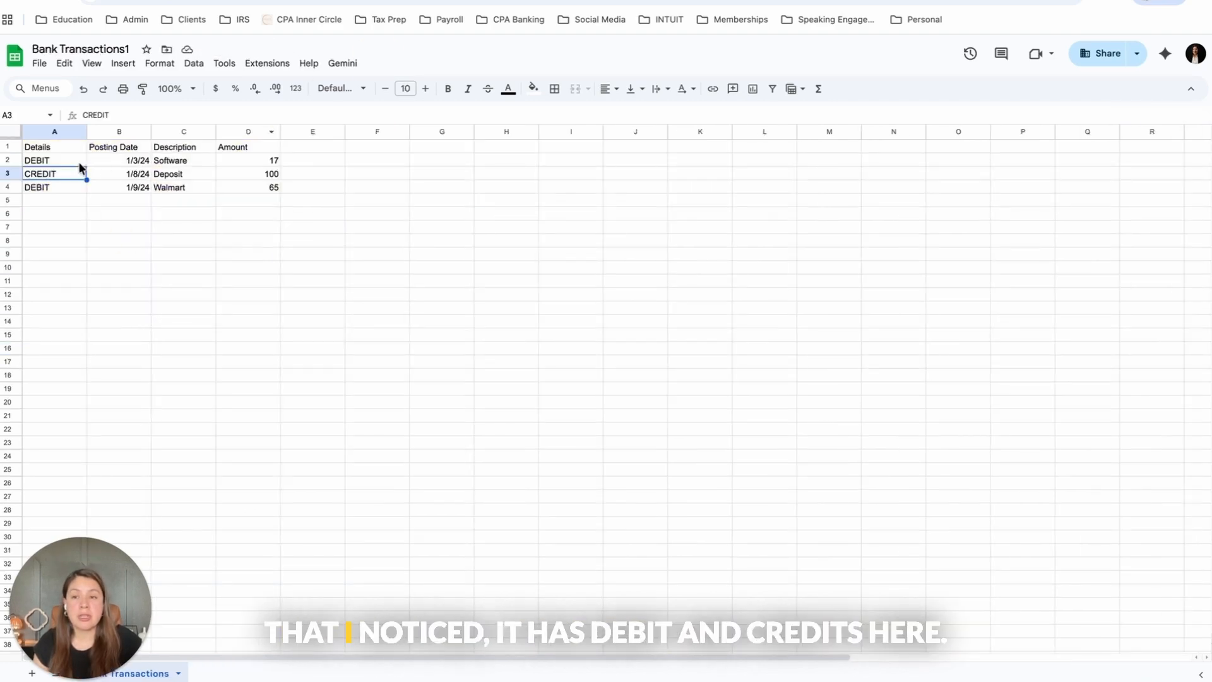
Copy the debit and credit labels in A2:A4 of Bank Transactions1 into the "Debit"/"Credit" column of Import Raw, starting at D12.
left_click_drag(72, 160, 66, 190)
key("ctrl+c")
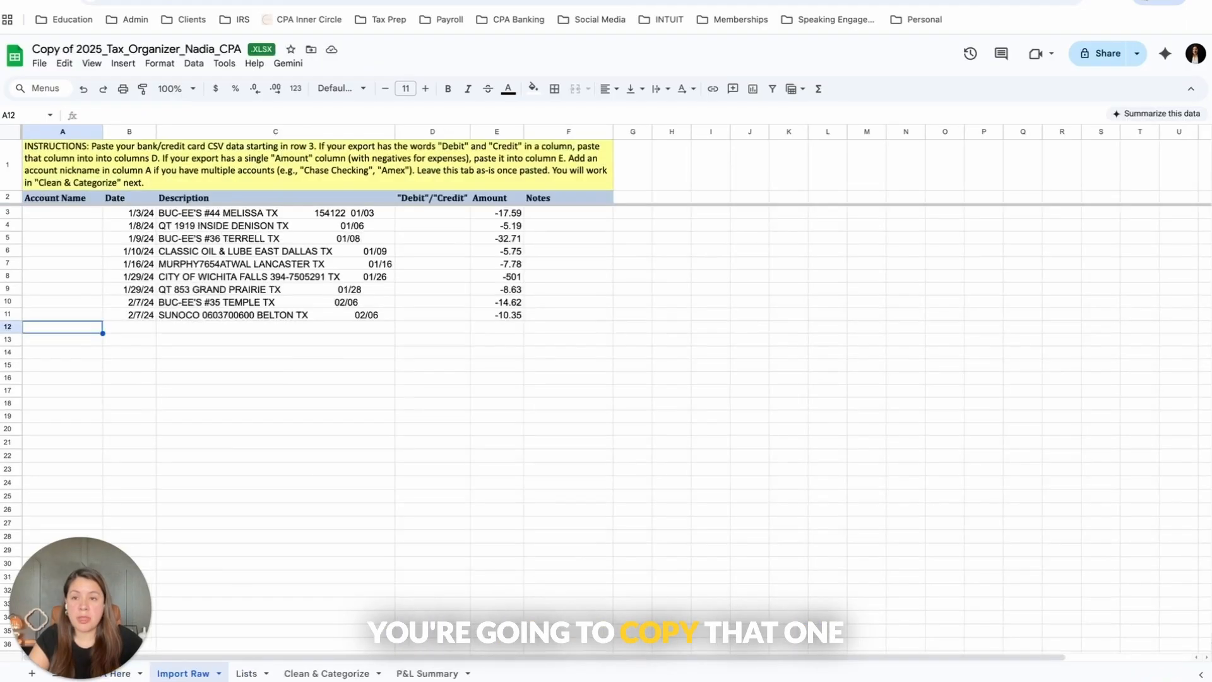
left_click(448, 325)
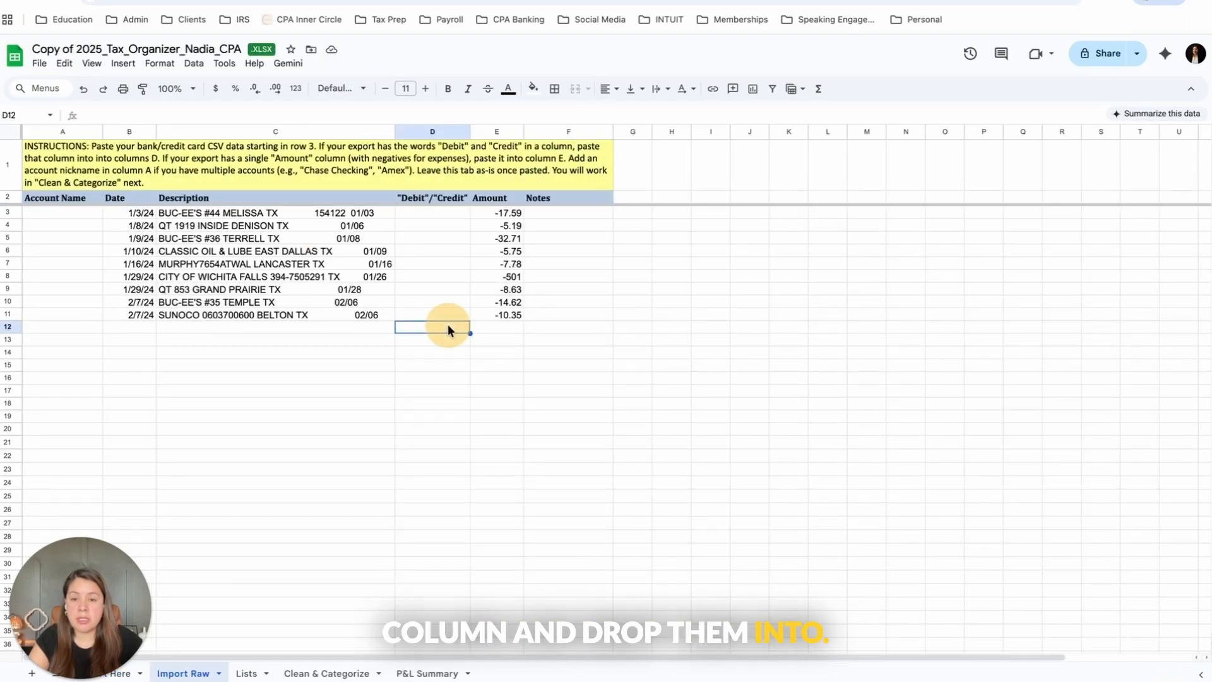
key("ctrl+v")
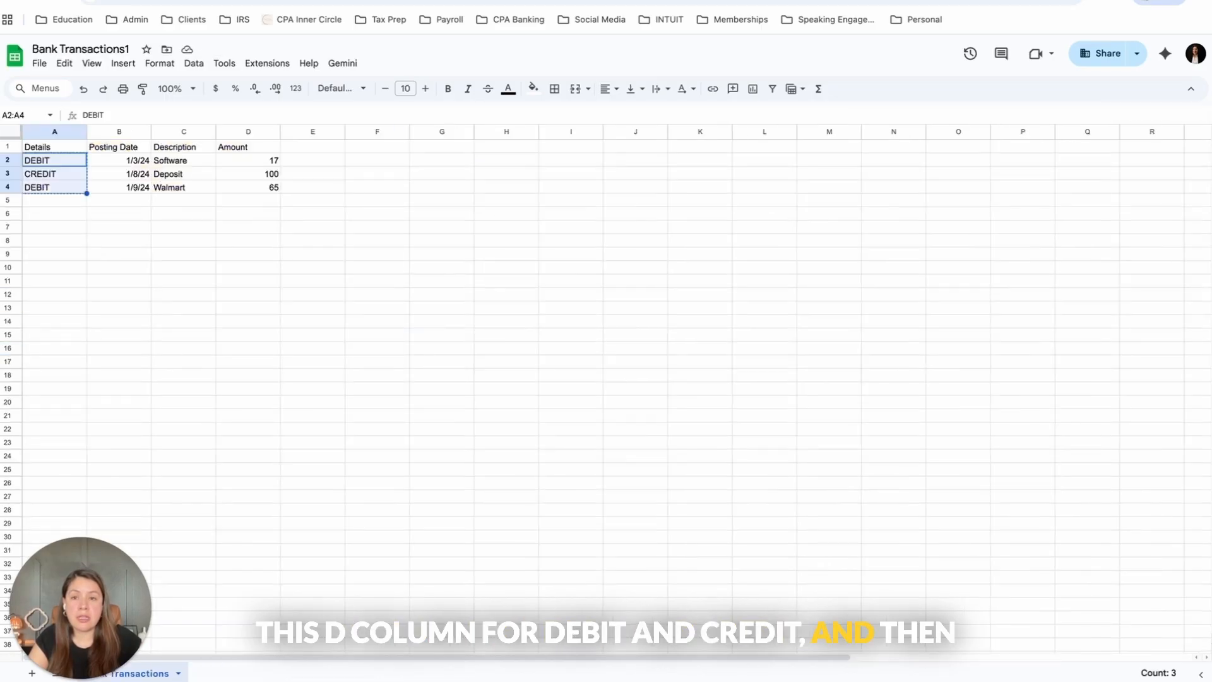
Copy the dates and descriptions in B2:C4 of Bank Transactions1 into the Date and Description columns of Import Raw, starting at B12.
left_click_drag(130, 162, 187, 187)
key("ctrl+c")
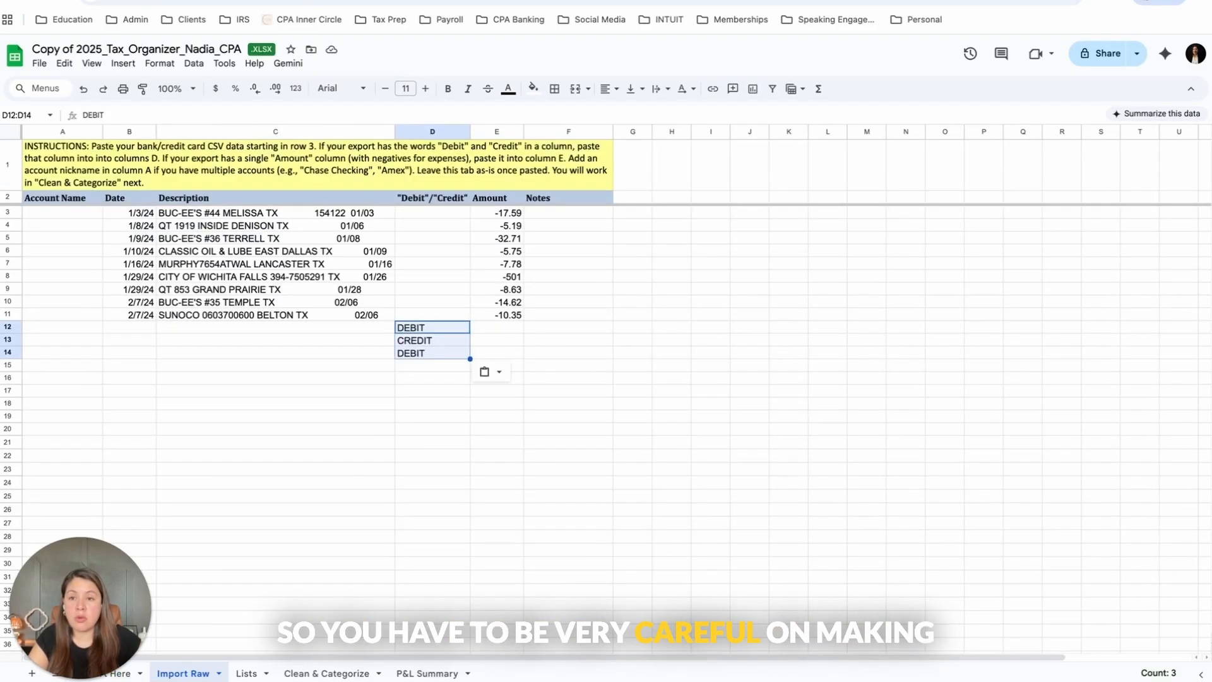
left_click(128, 328)
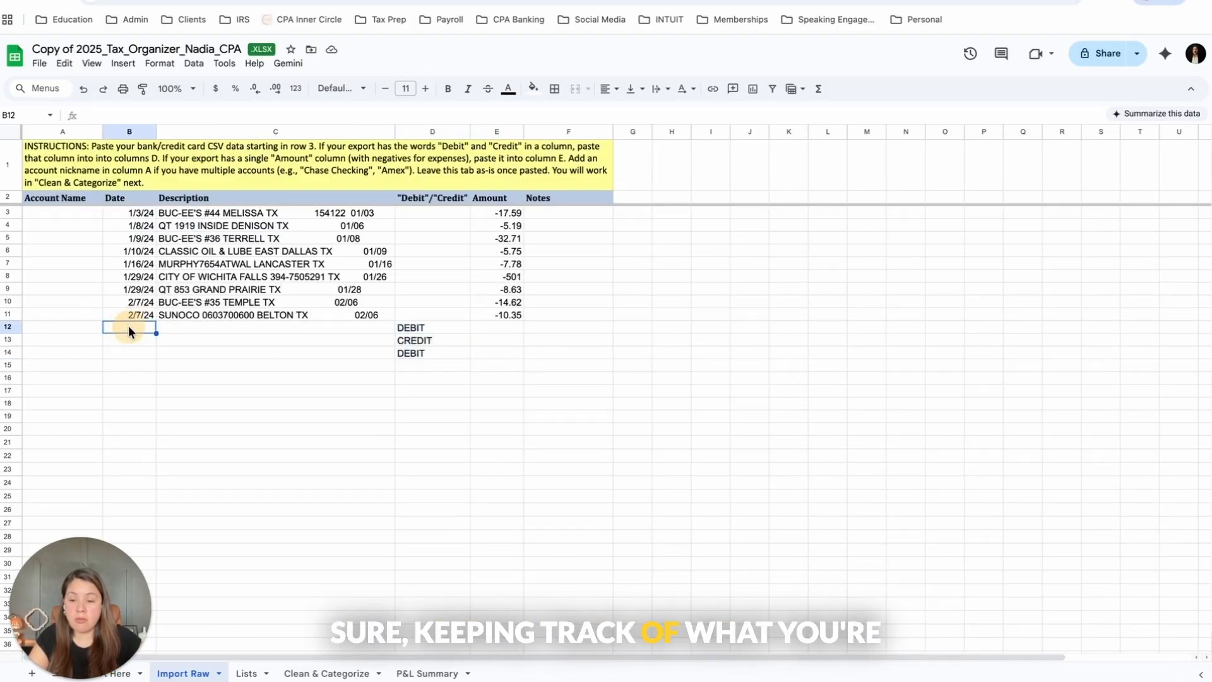
key("ctrl+v")
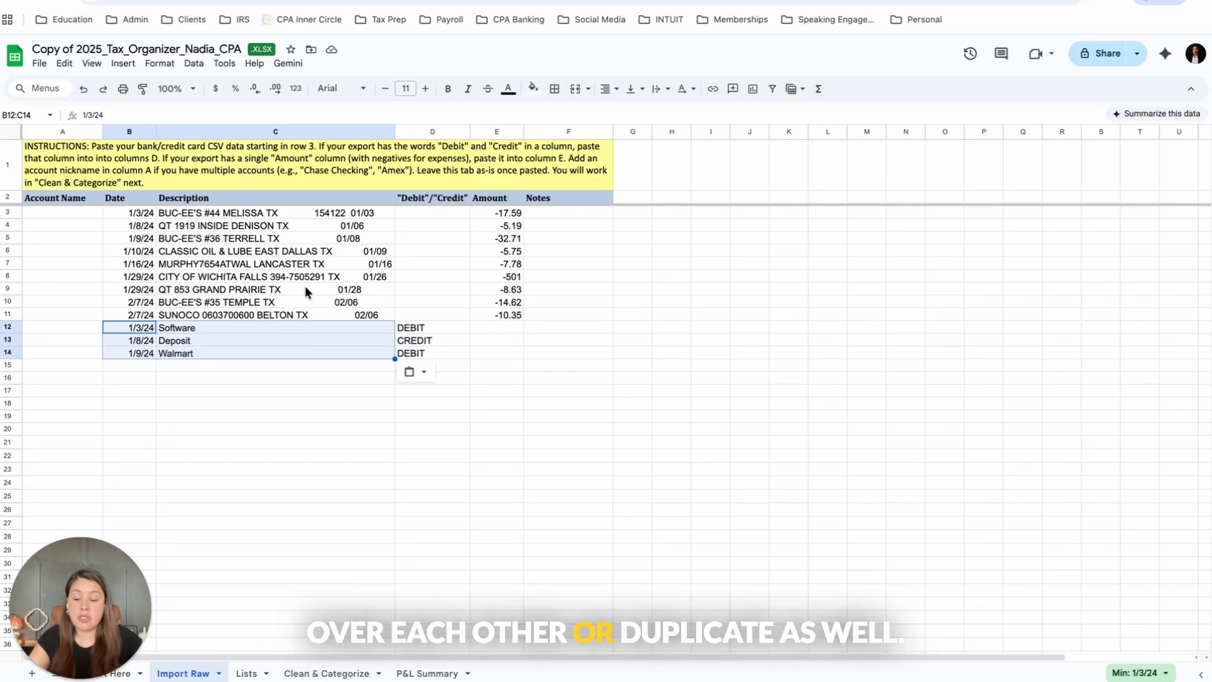
Copy the amounts in D2:D4 of Bank Transactions1 into the Amount column of Import Raw, starting at E12.
key("ctrl+Tab")
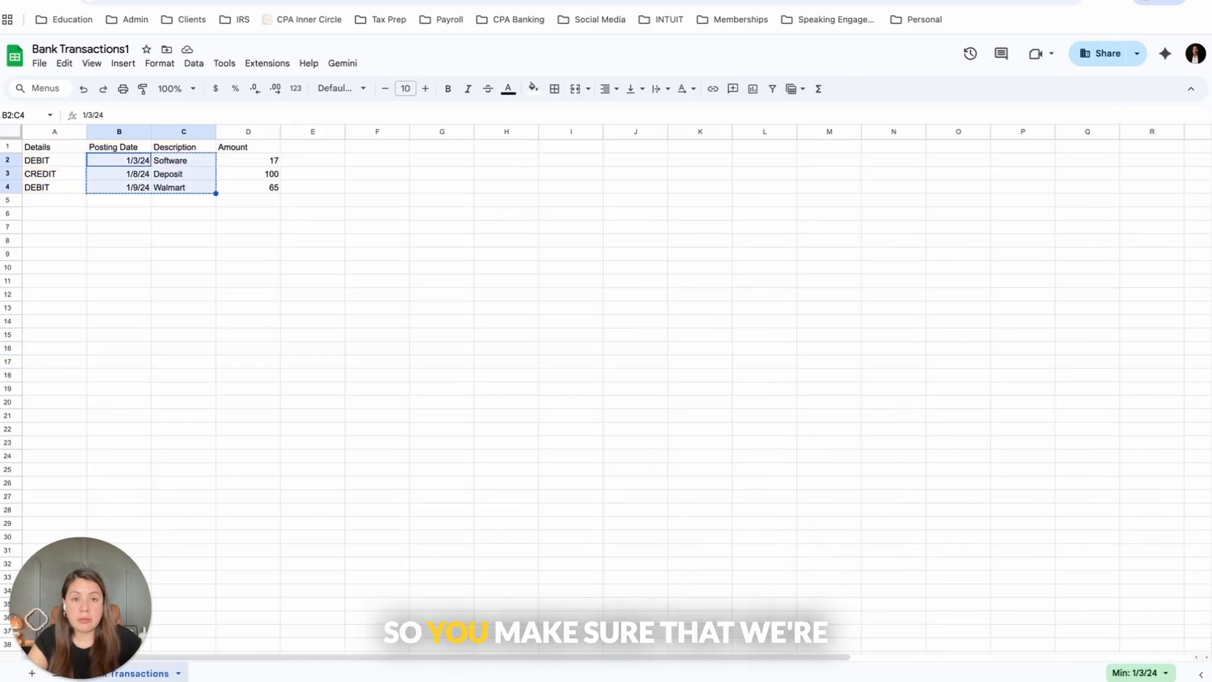
left_click_drag(249, 158, 251, 184)
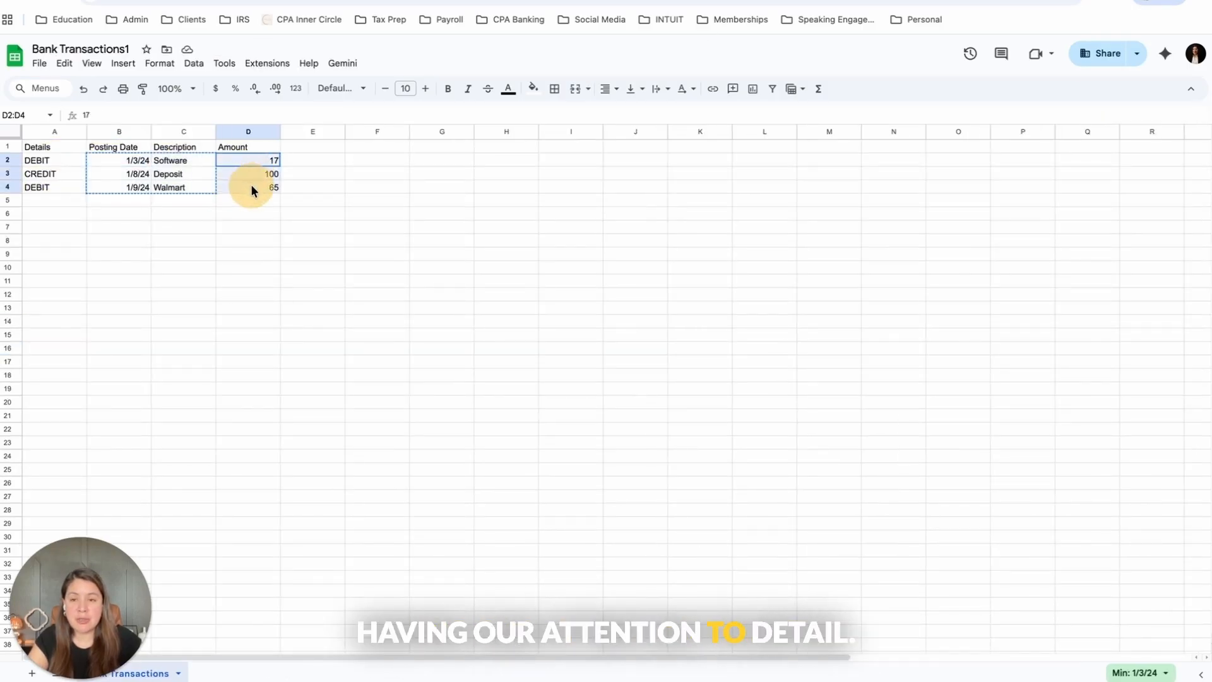
key("ctrl+c")
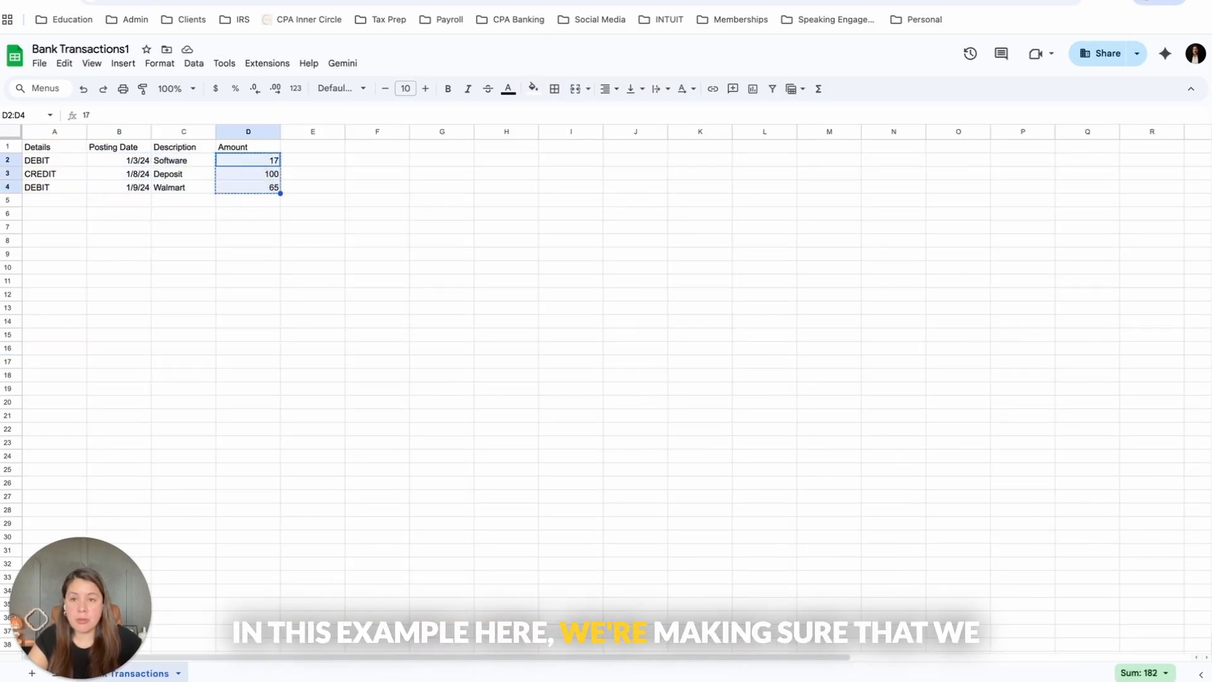
key("ctrl+shift+Tab")
left_click(501, 327)
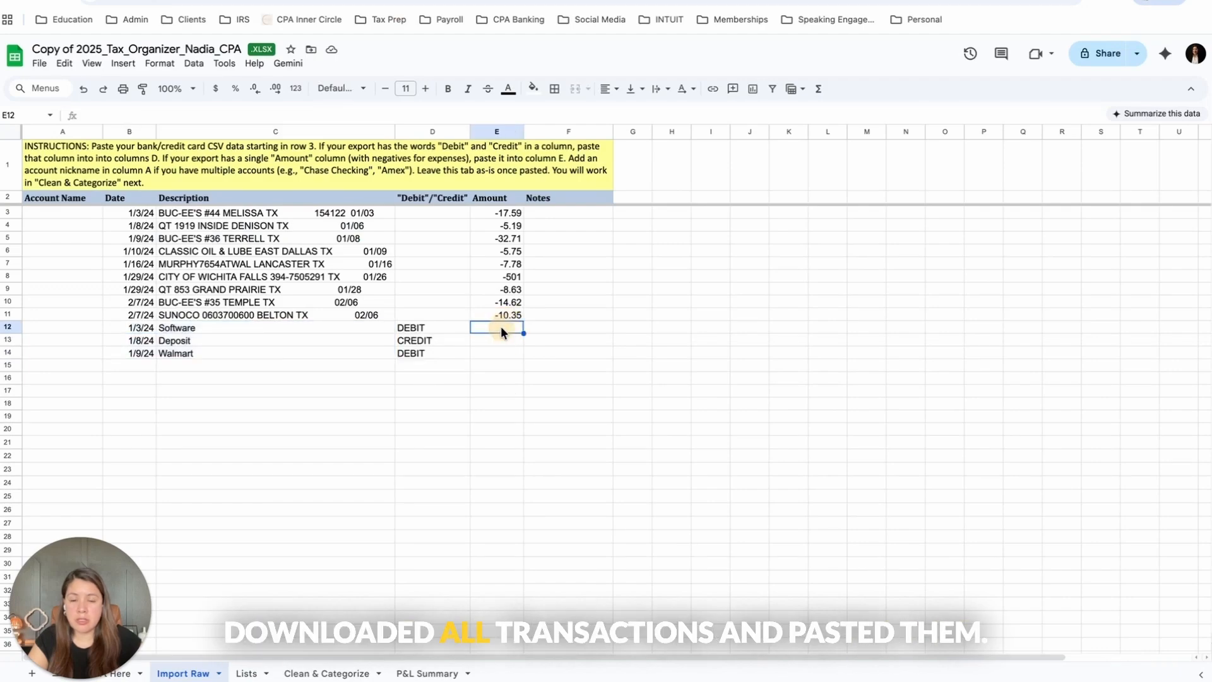
key("ctrl+v")
left_click(657, 340)
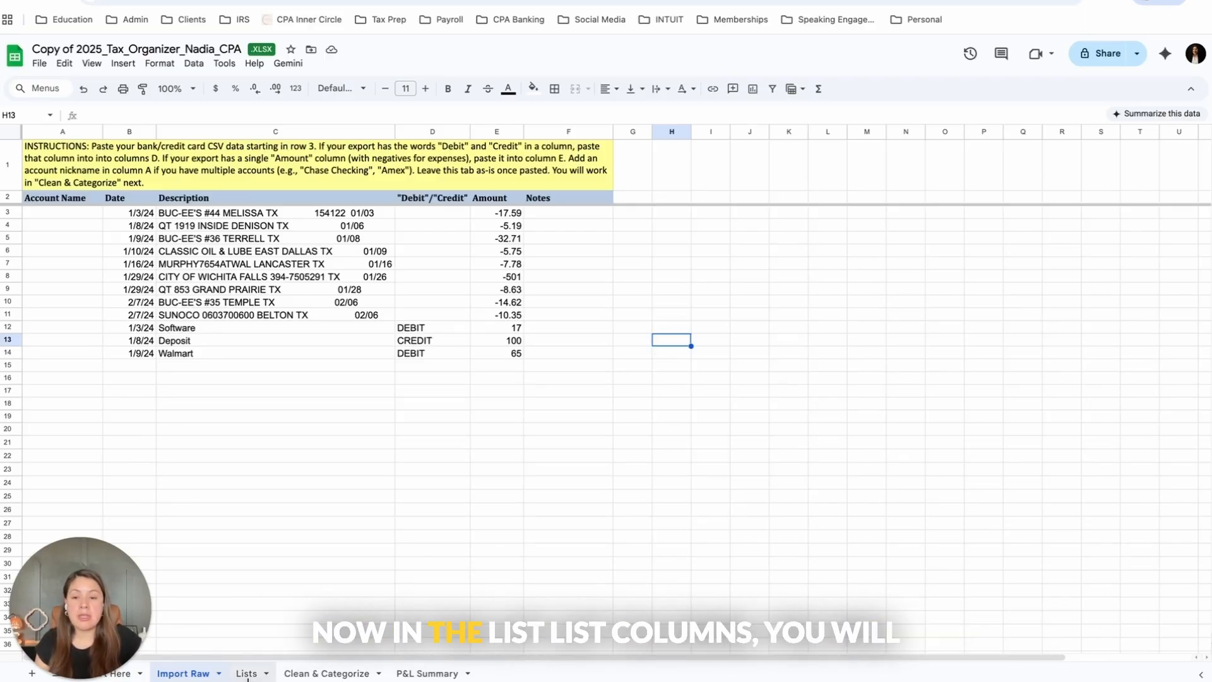
Review the categories in the Lists sheet and categorize the first BUC-EE'S transaction (E2) in Clean & Categorize as Vehicle Expenses.
left_click(246, 673)
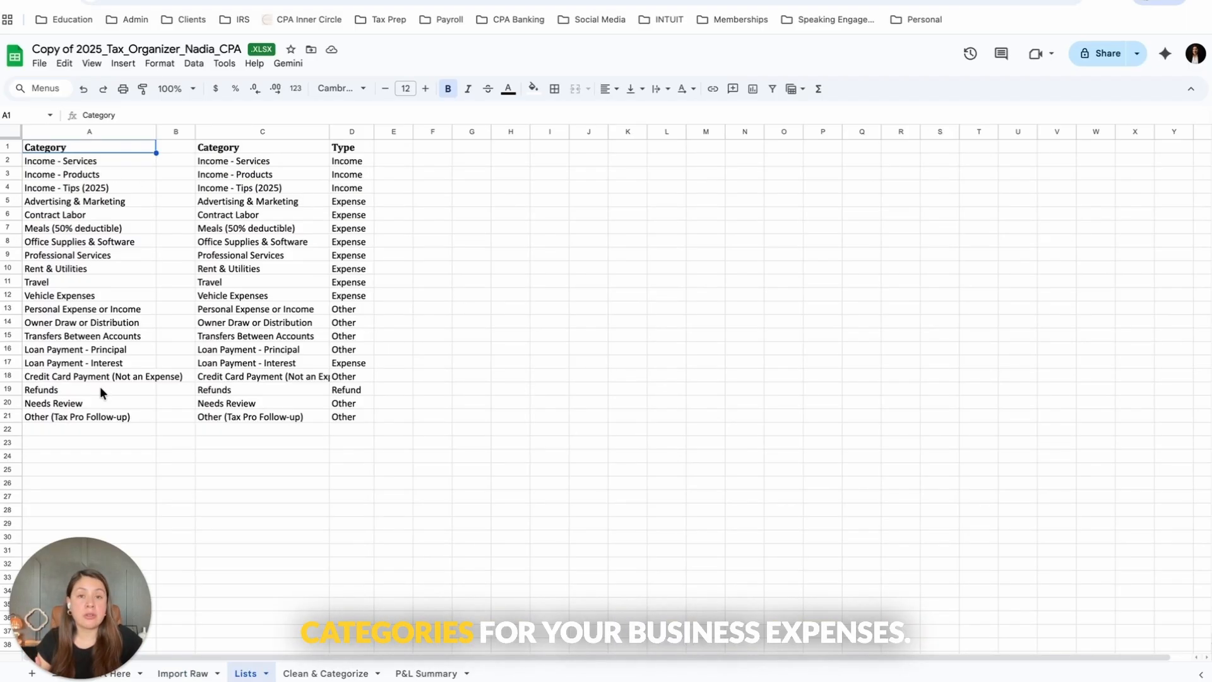
left_click(330, 675)
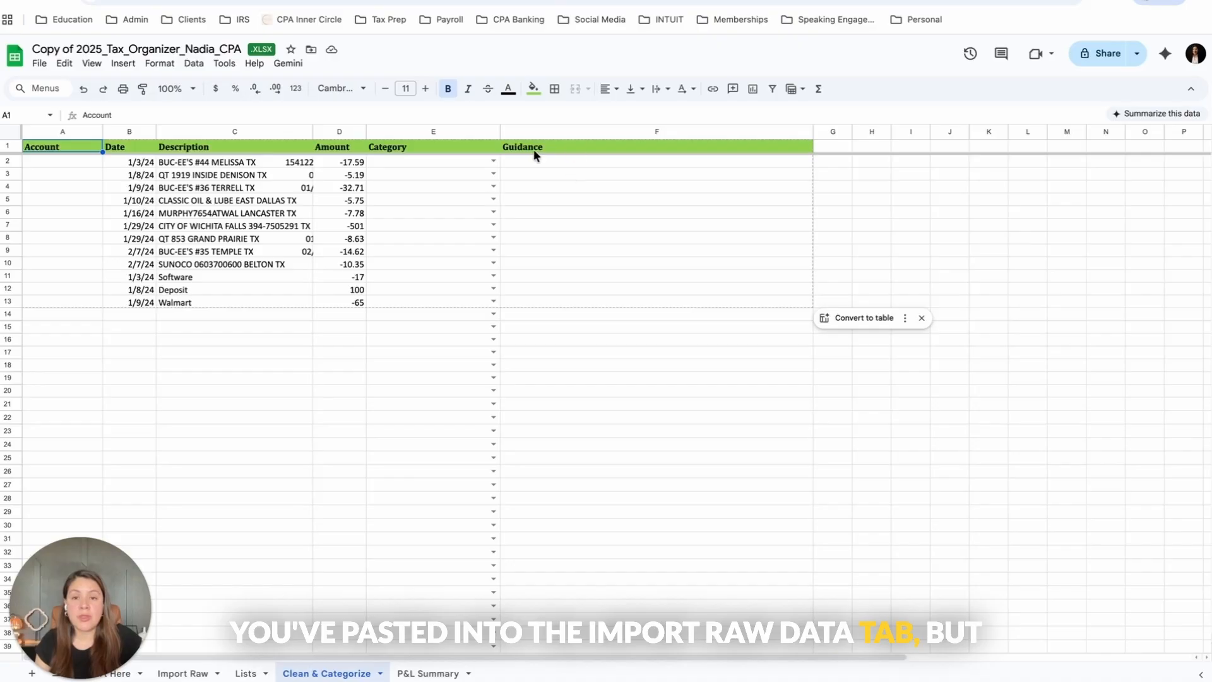
left_click(267, 162)
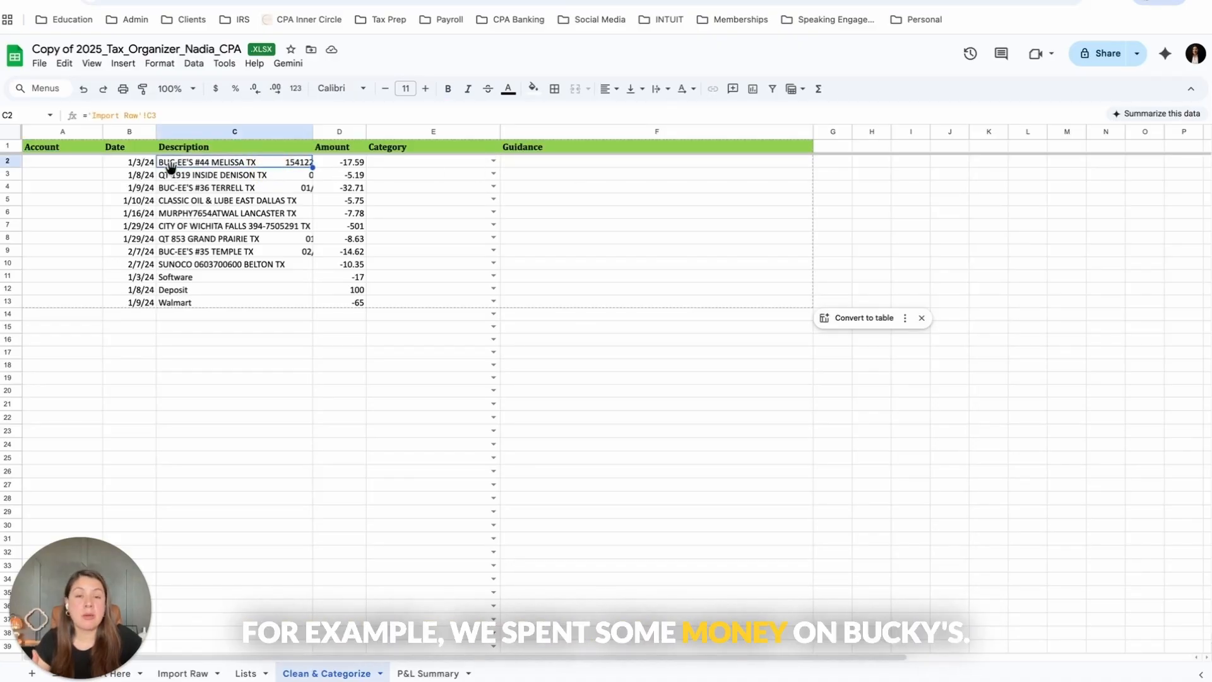
left_click(493, 162)
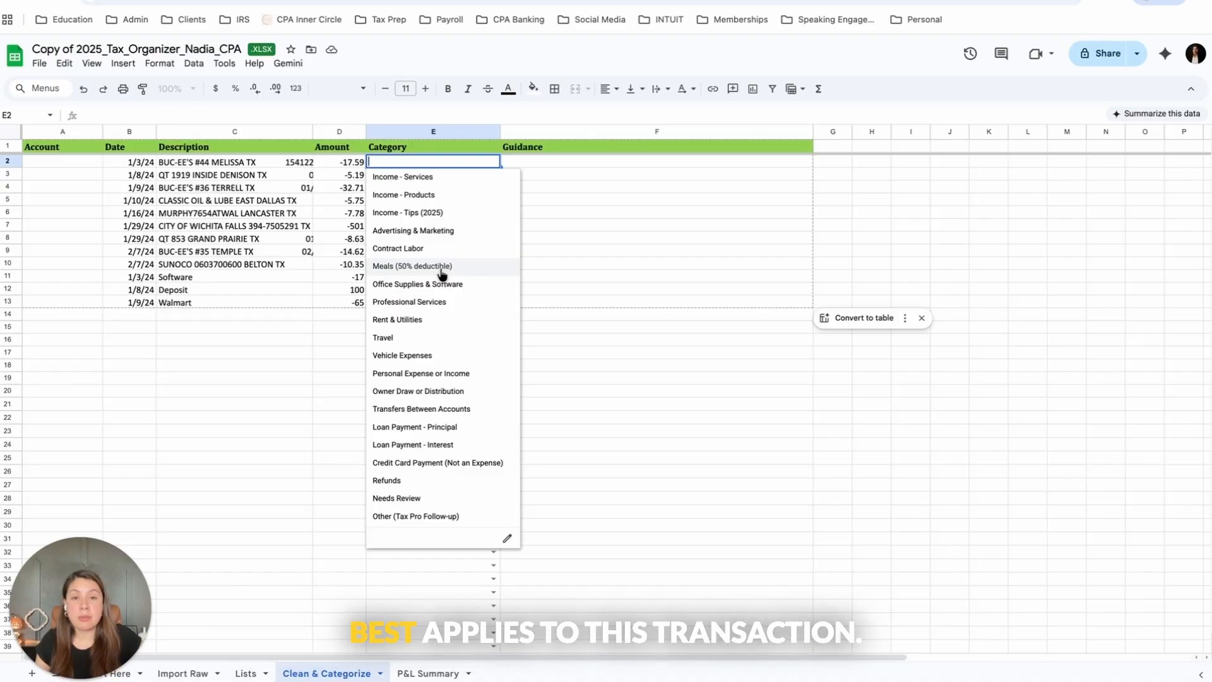
left_click(422, 355)
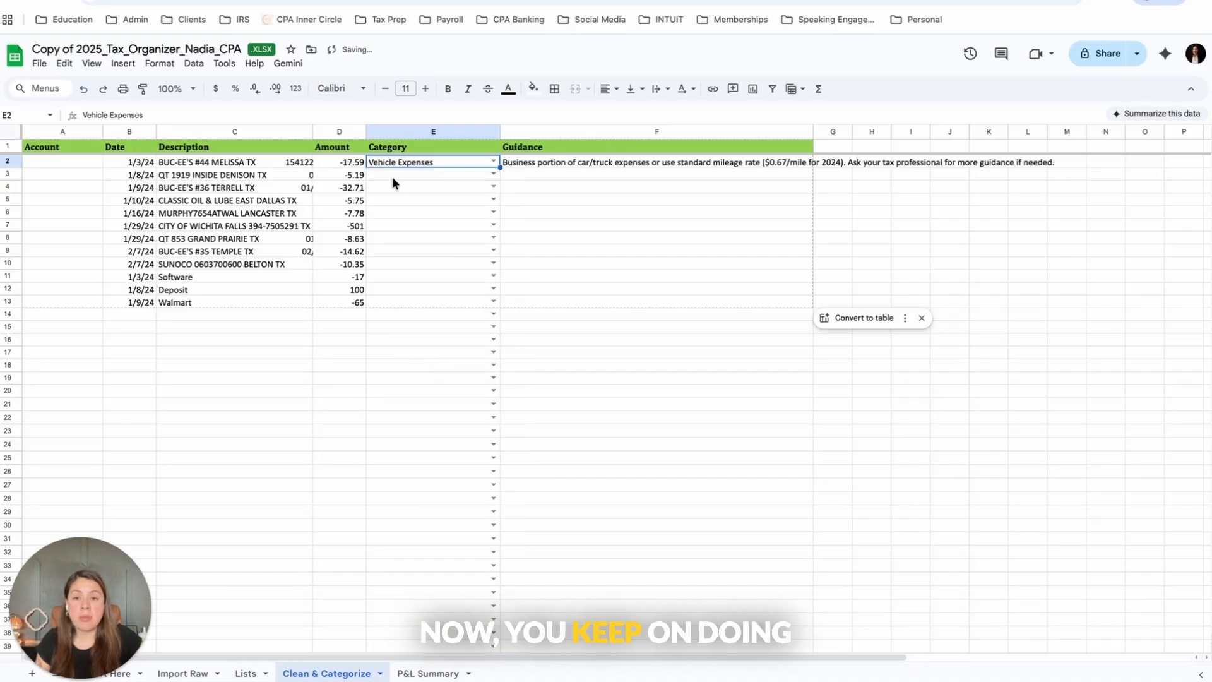
Categorize the Deposit transaction in E12 as Income - Services and the Walmart transaction in E13 as Advertising & Marketing.
left_click(226, 290)
left_click(442, 292)
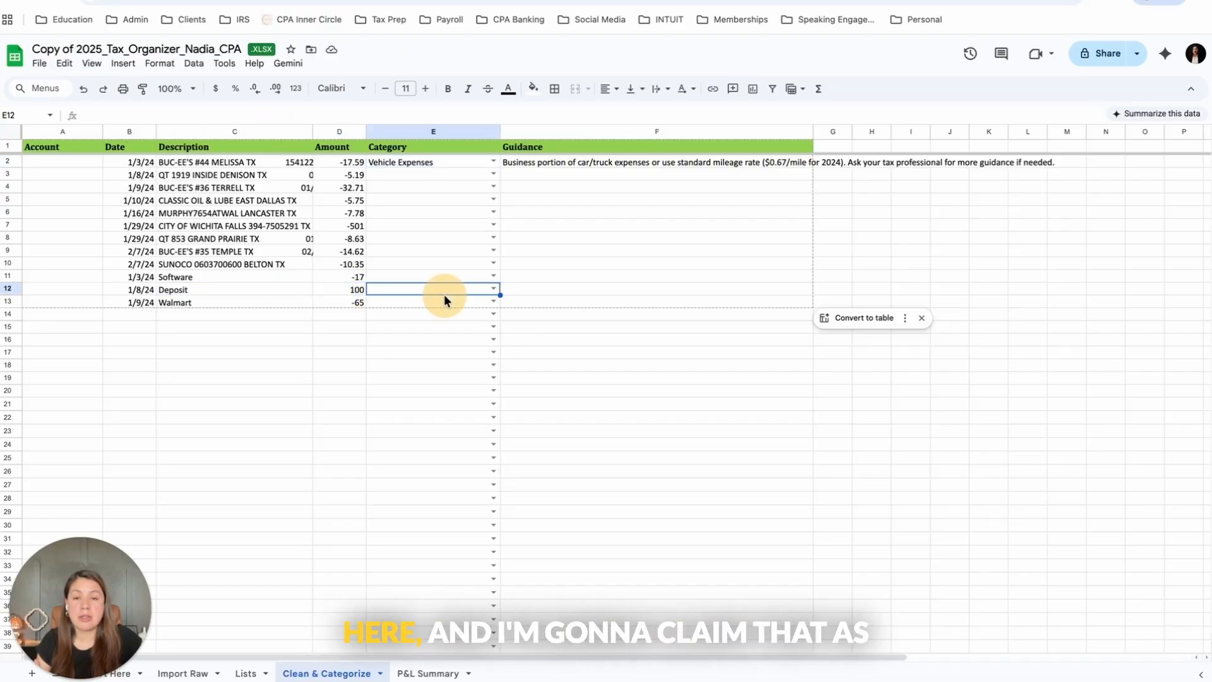
left_click(444, 291)
left_click(431, 307)
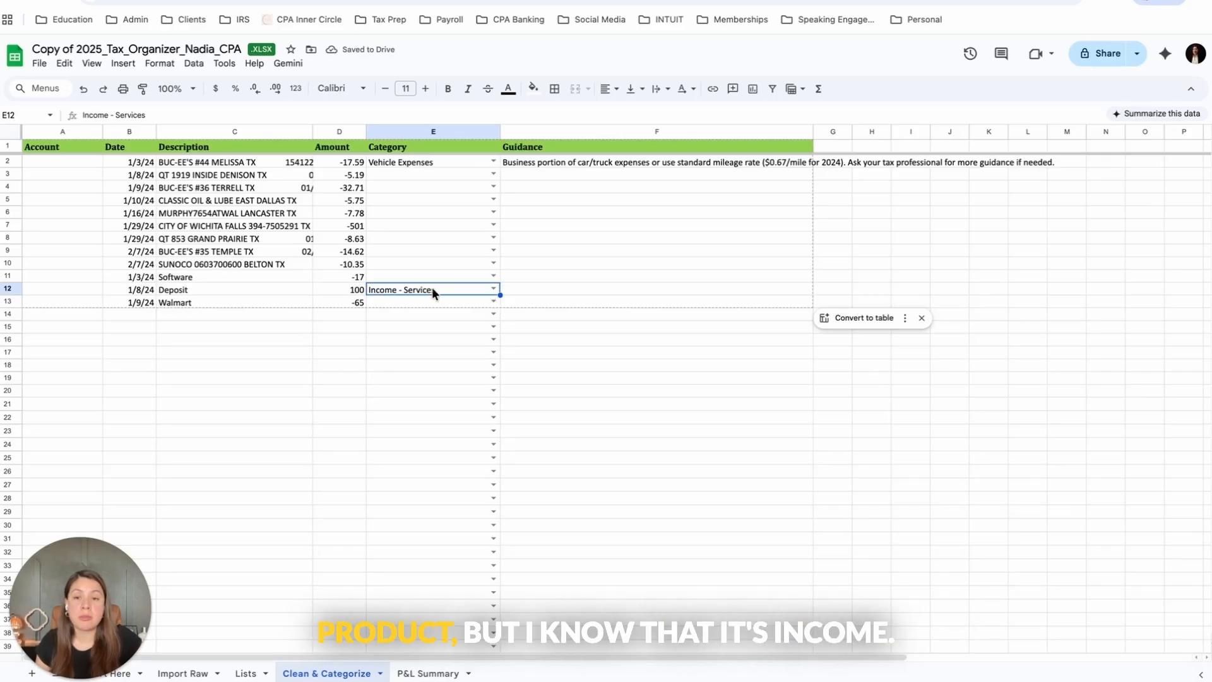
left_click(445, 304)
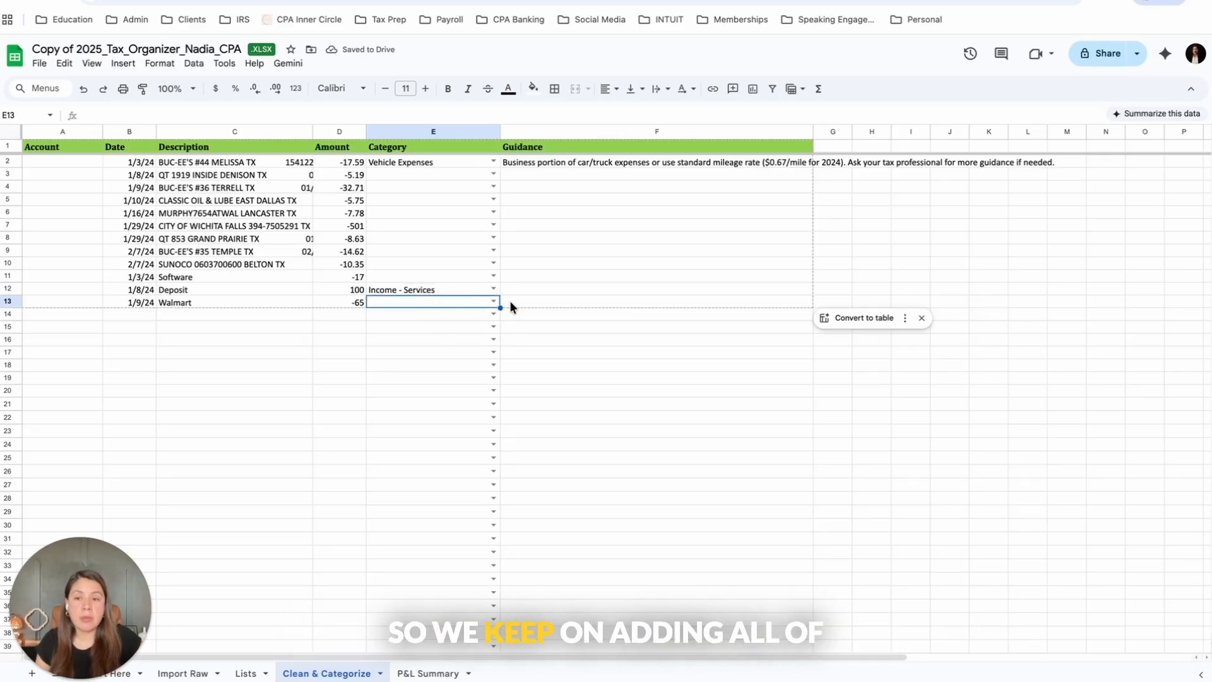
left_click(493, 304)
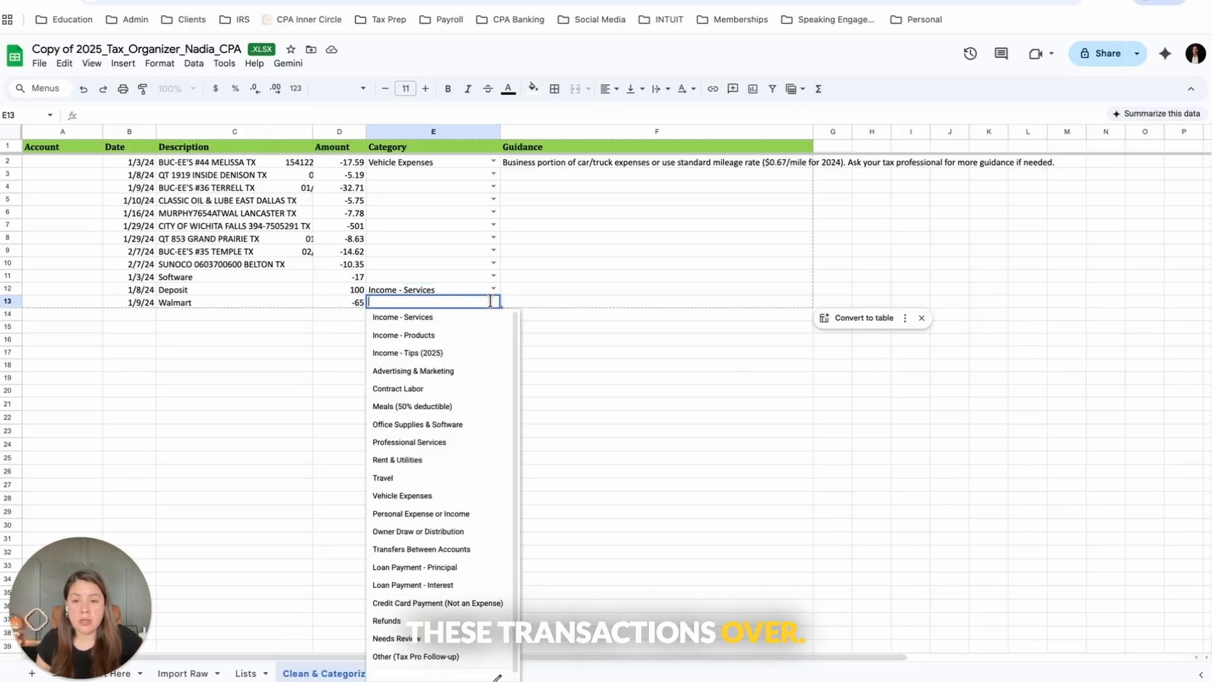
left_click(464, 371)
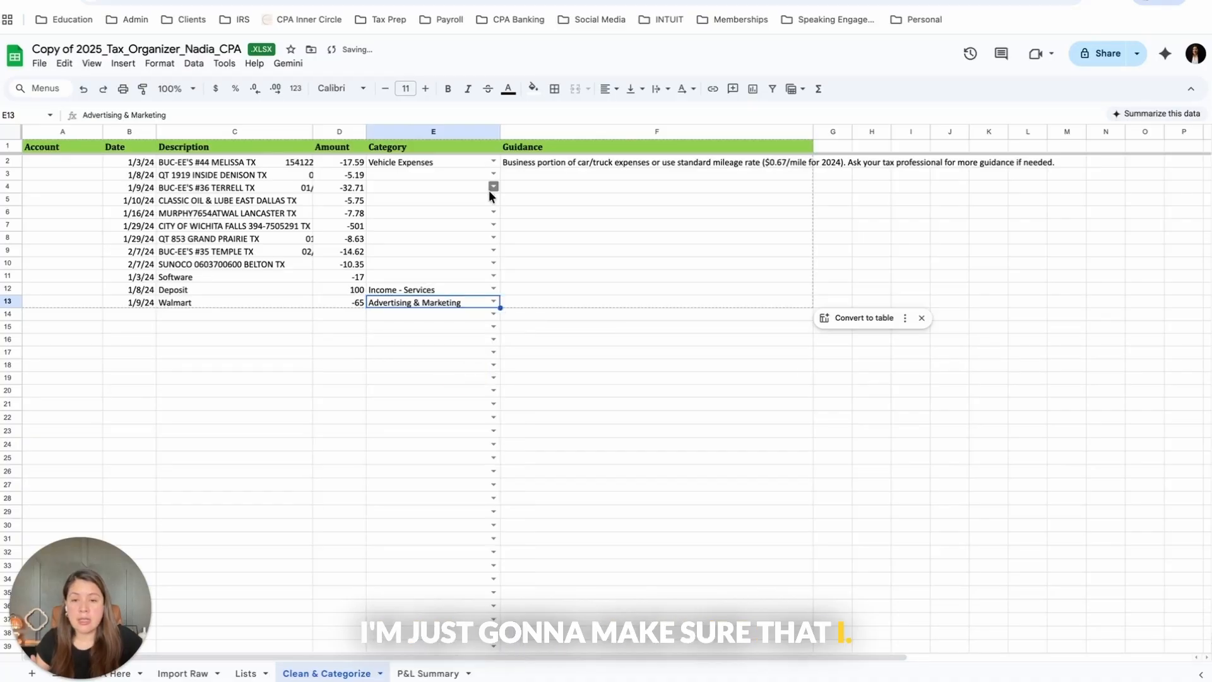
Set the category of the transactions in E3 and E4 to Contract Labor and E5 to Meals (50% deductible).
left_click(492, 173)
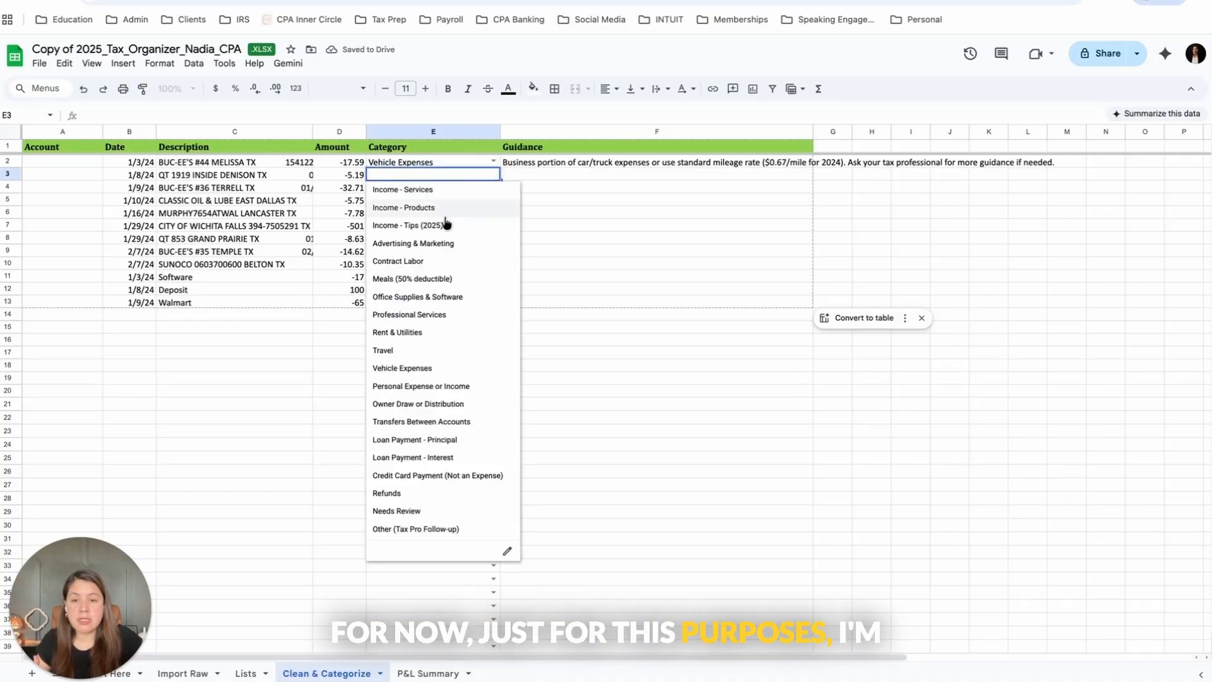
left_click(399, 260)
left_click(495, 187)
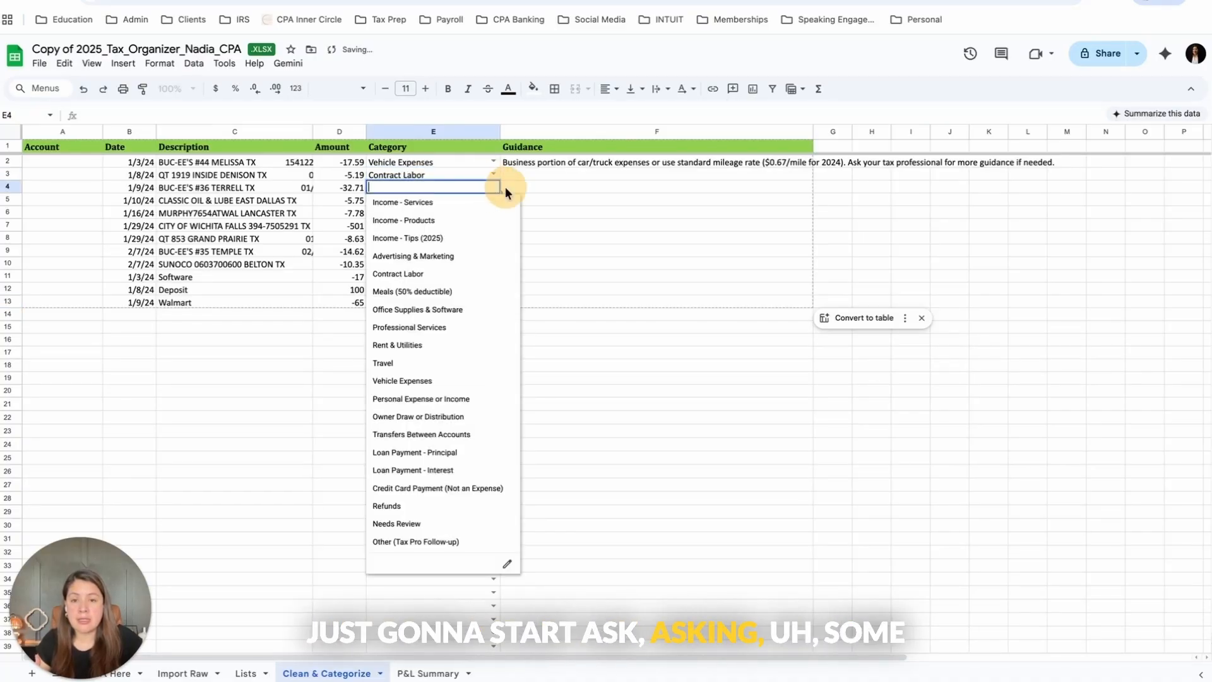
left_click(407, 275)
left_click(494, 200)
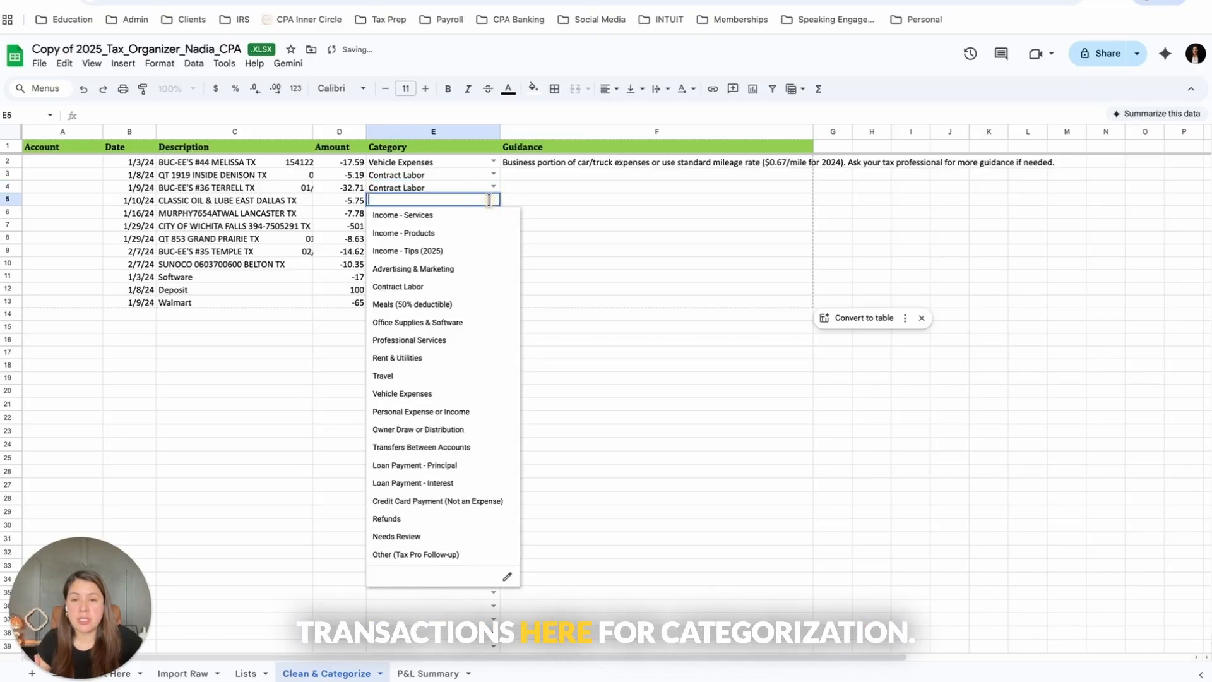
left_click(404, 304)
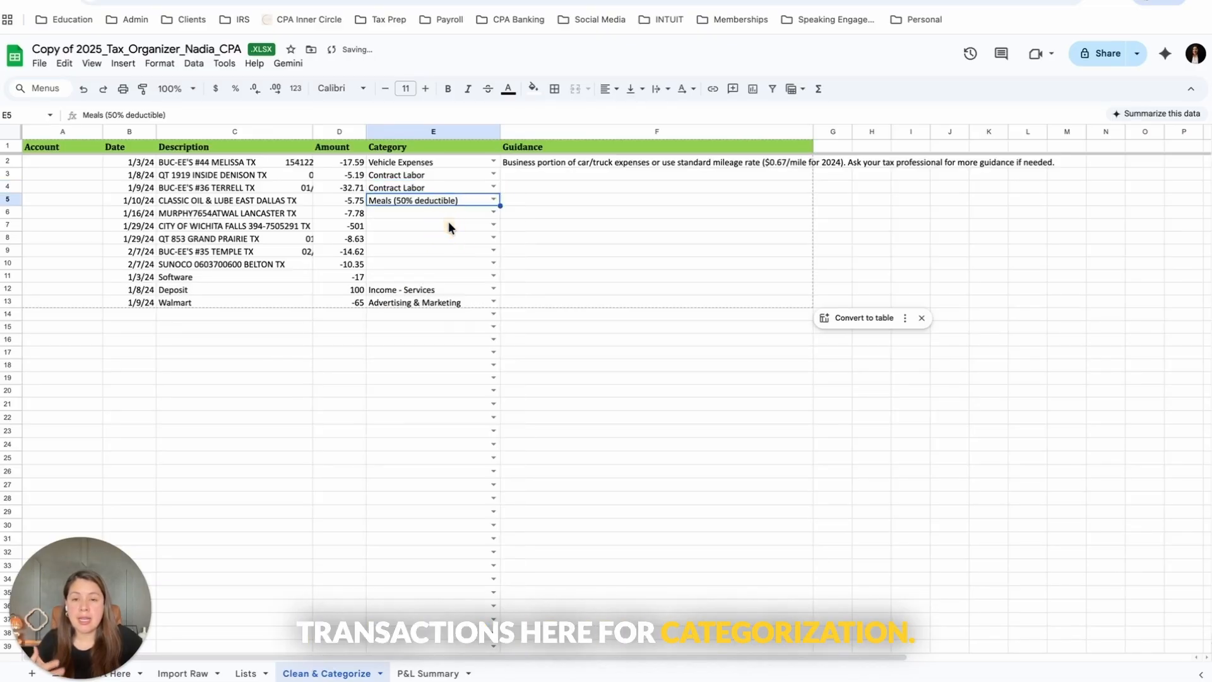
Set the transaction categories in E6 to Vehicle Expenses, E7 to Loan Payment - Interest and E8 to Other (Tax Pro Follow-up).
left_click(494, 213)
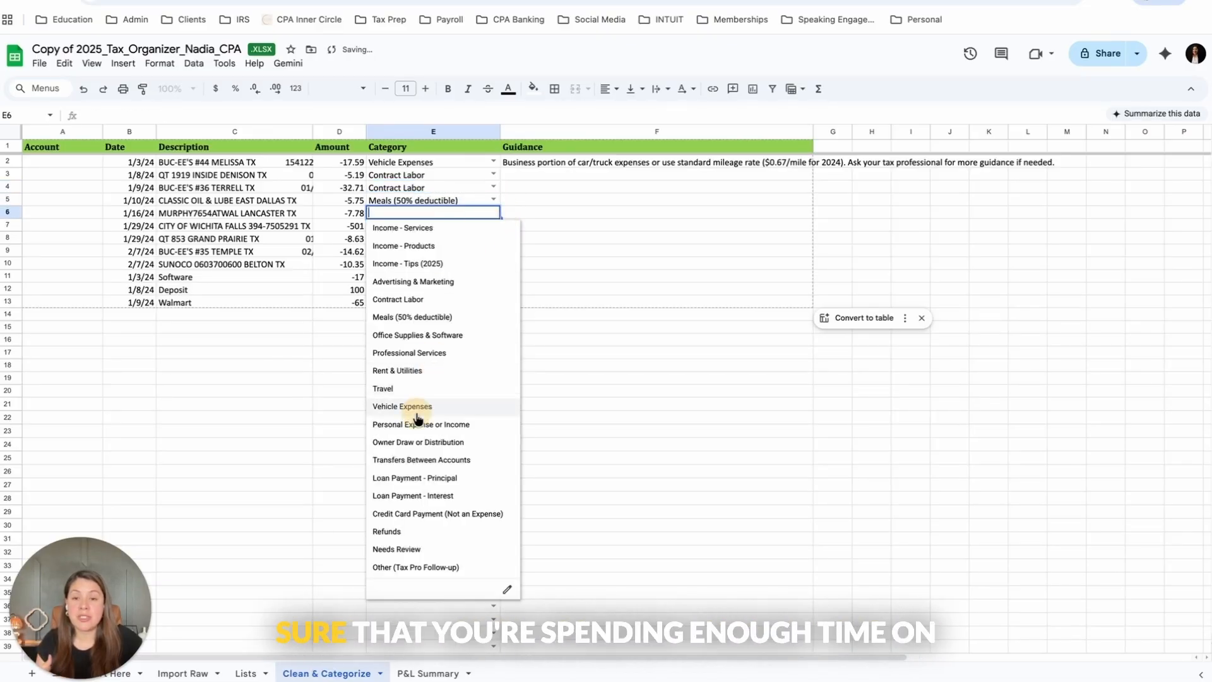
left_click(404, 406)
left_click(493, 226)
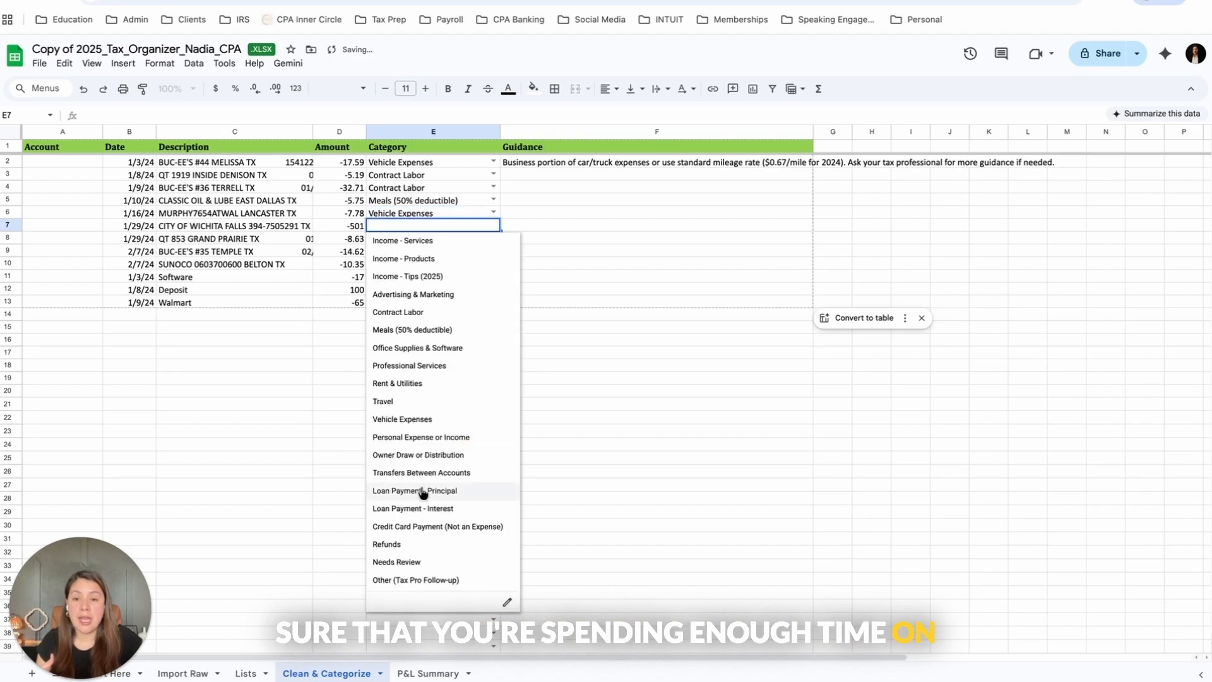
left_click(423, 512)
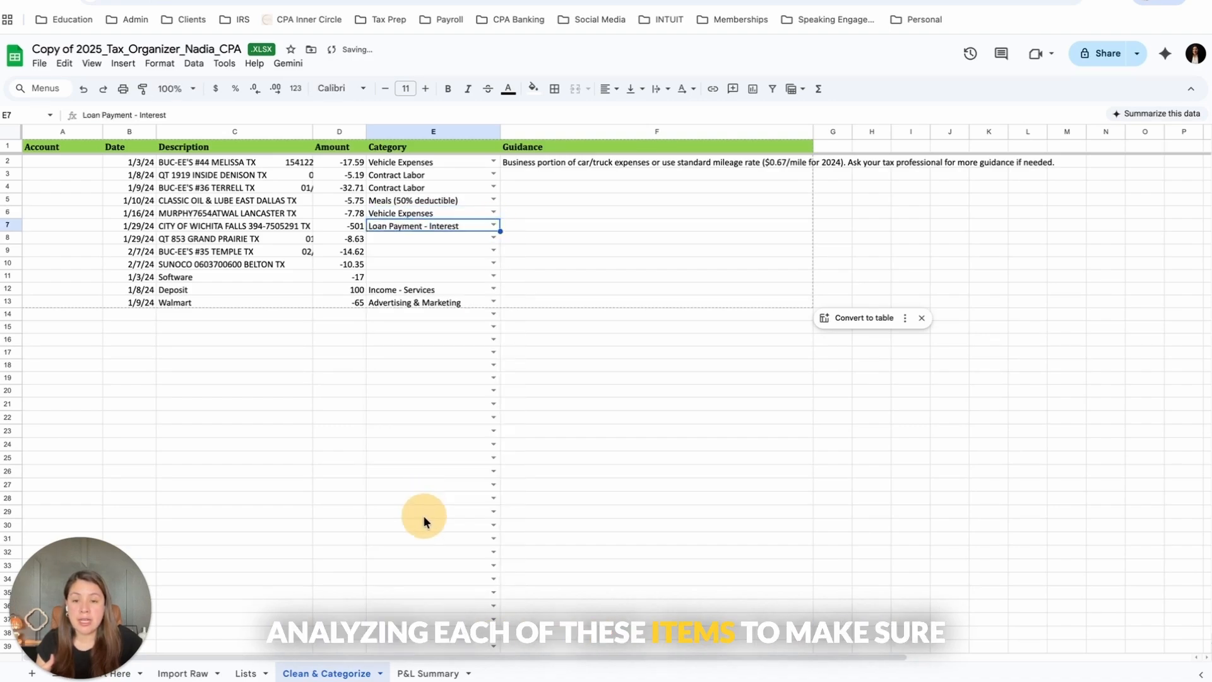
left_click(493, 238)
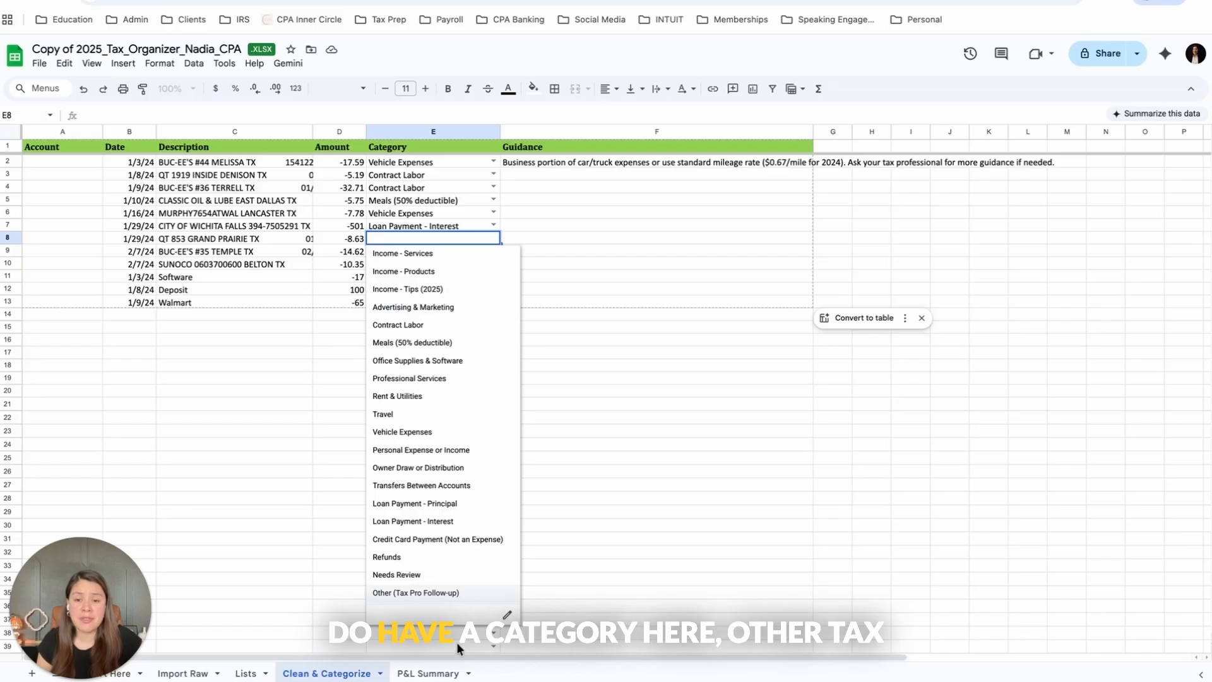
left_click(456, 593)
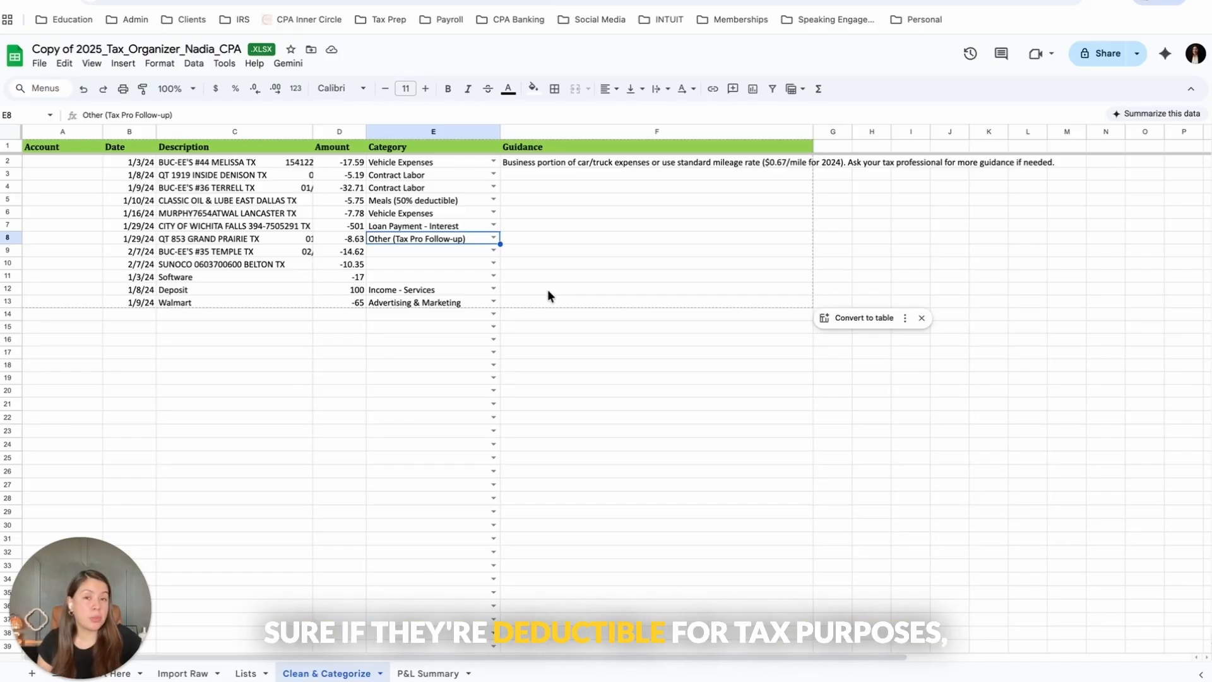
Set the transaction categories in E9 to Travel, E10 to Rent & Utilities and E11 to Contract Labor.
left_click(491, 251)
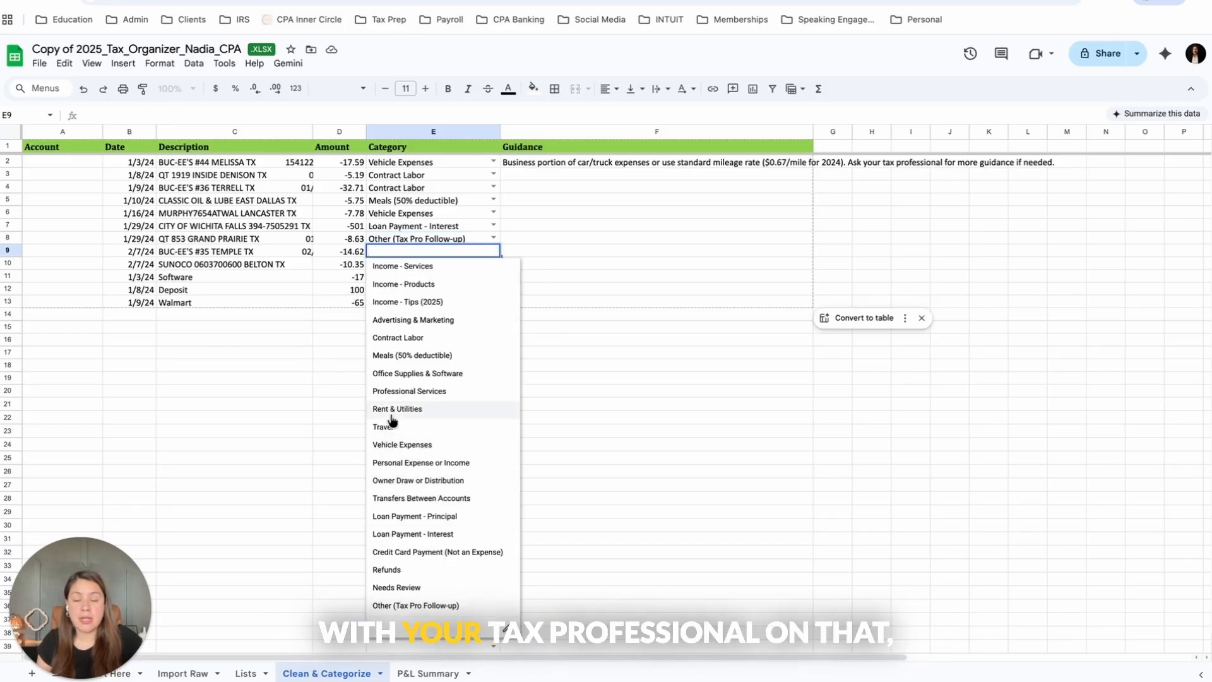
left_click(386, 427)
left_click(483, 265)
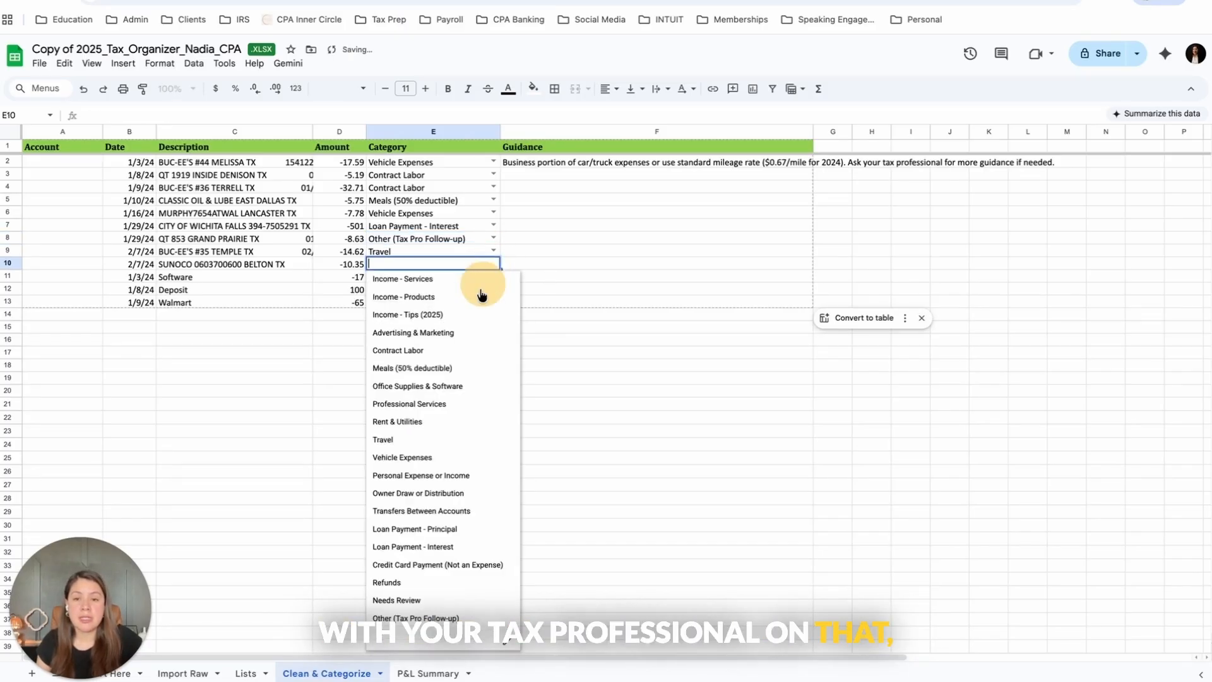
left_click(397, 421)
left_click(493, 277)
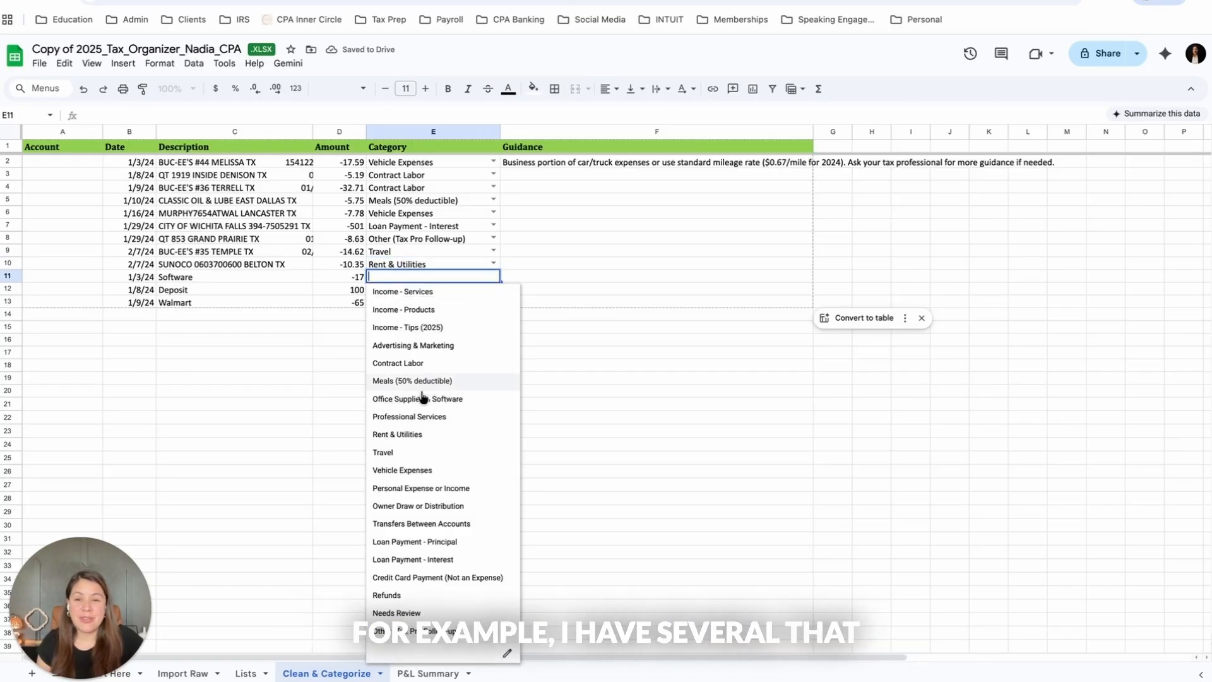
left_click(399, 364)
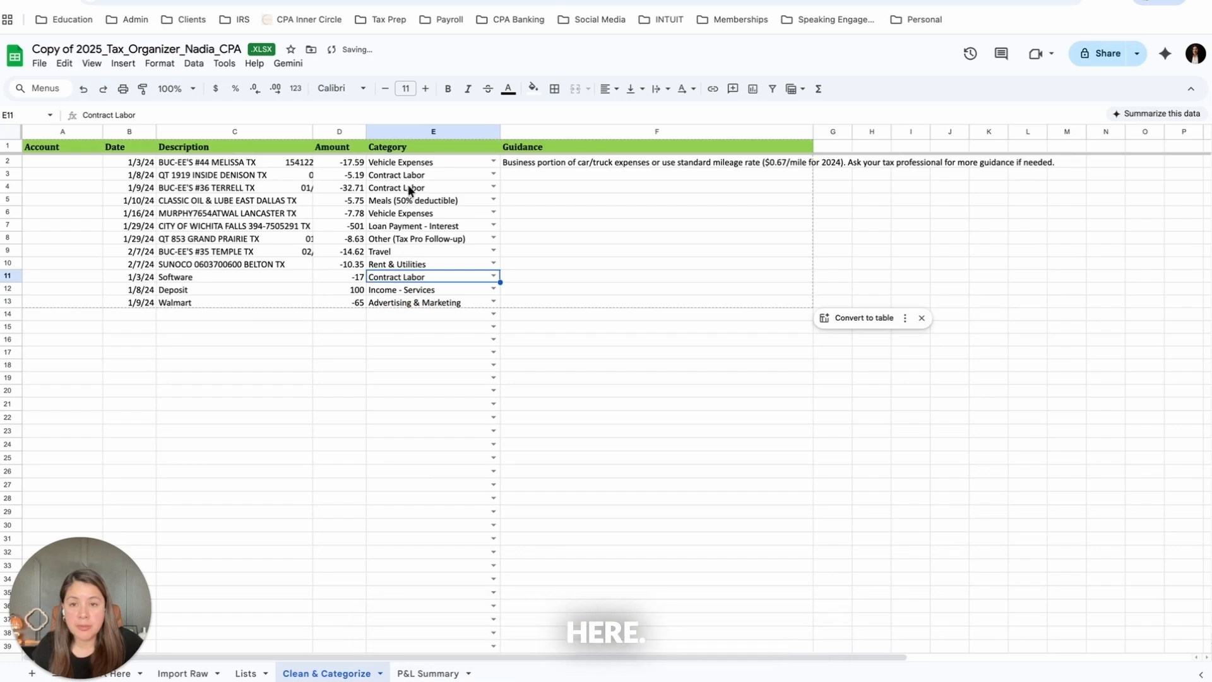
Check the Contract Labor total in P&L Summary against the transactions categorized as Contract Labor in Clean & Categorize.
left_click(424, 674)
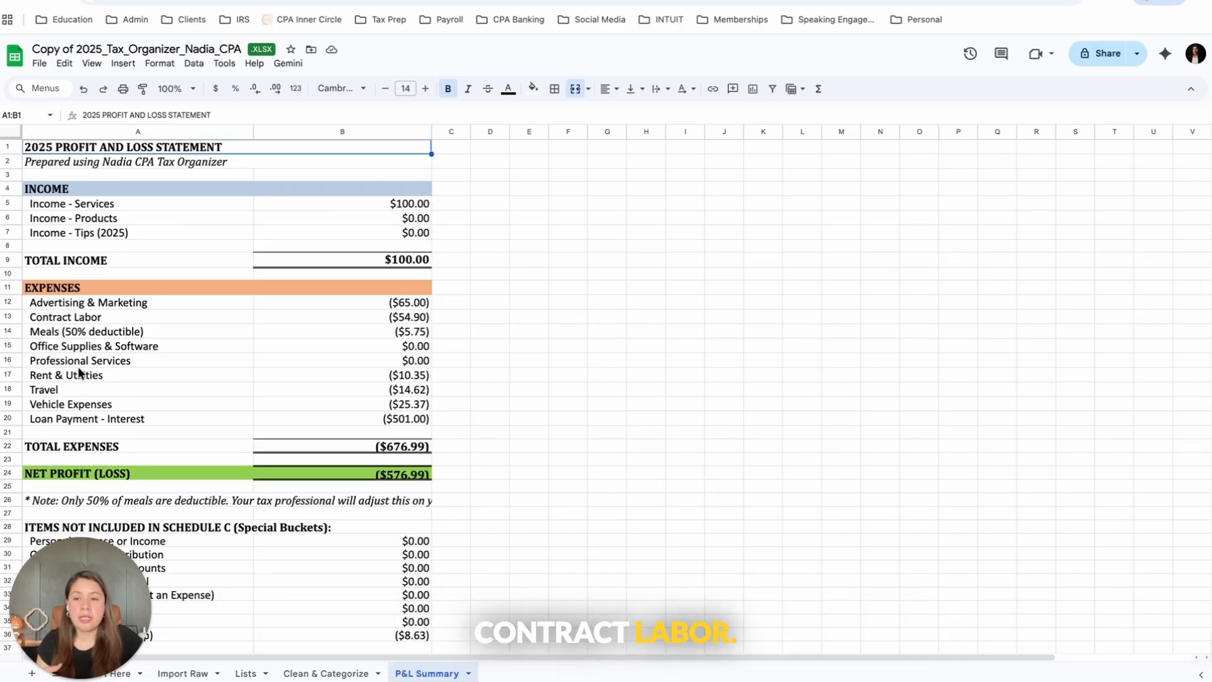
left_click(84, 320)
left_click(392, 317)
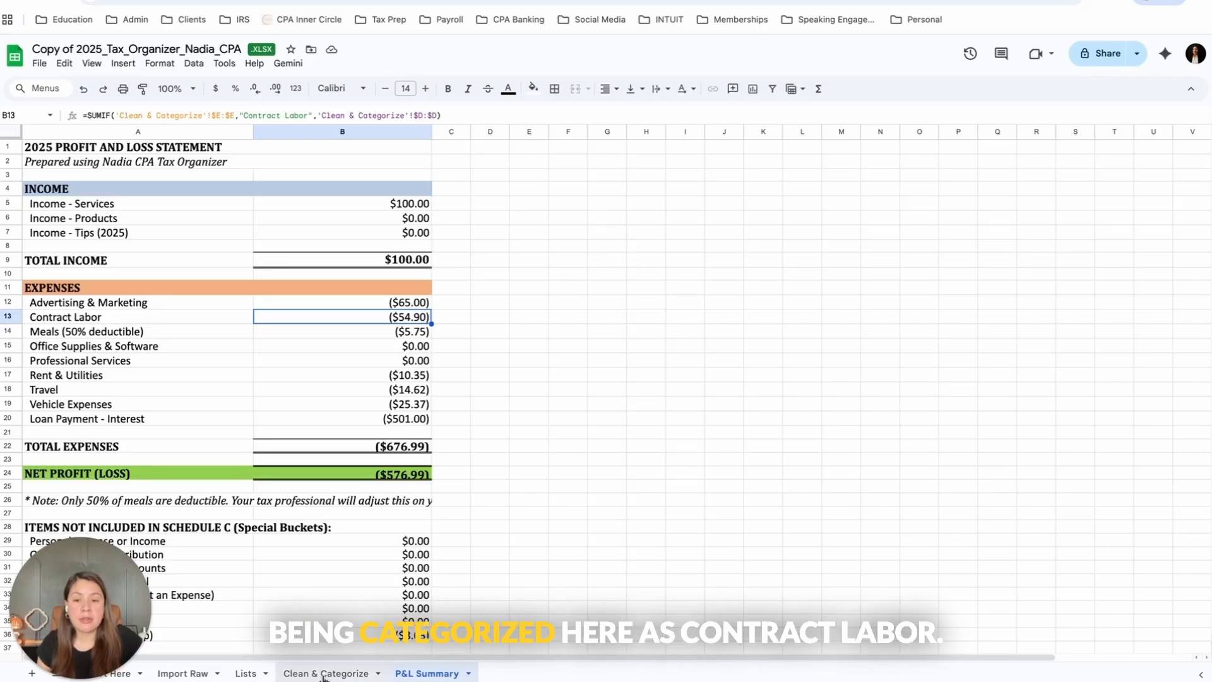
left_click(345, 673)
left_click(387, 177)
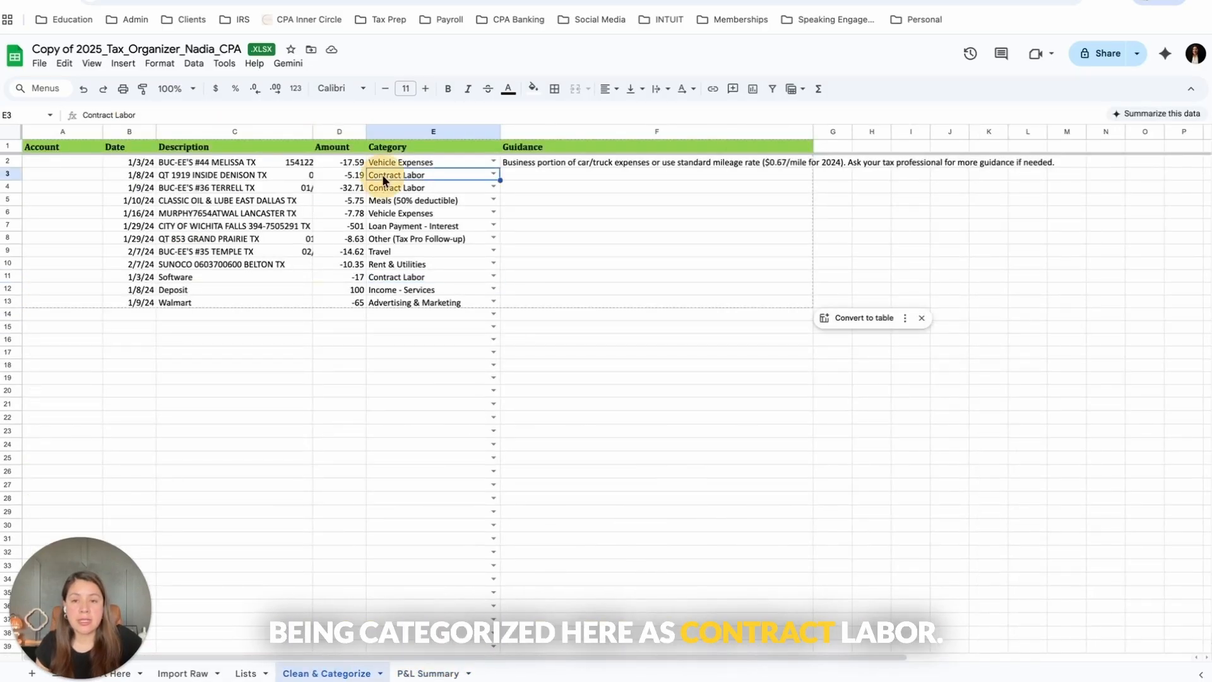
left_click(386, 190)
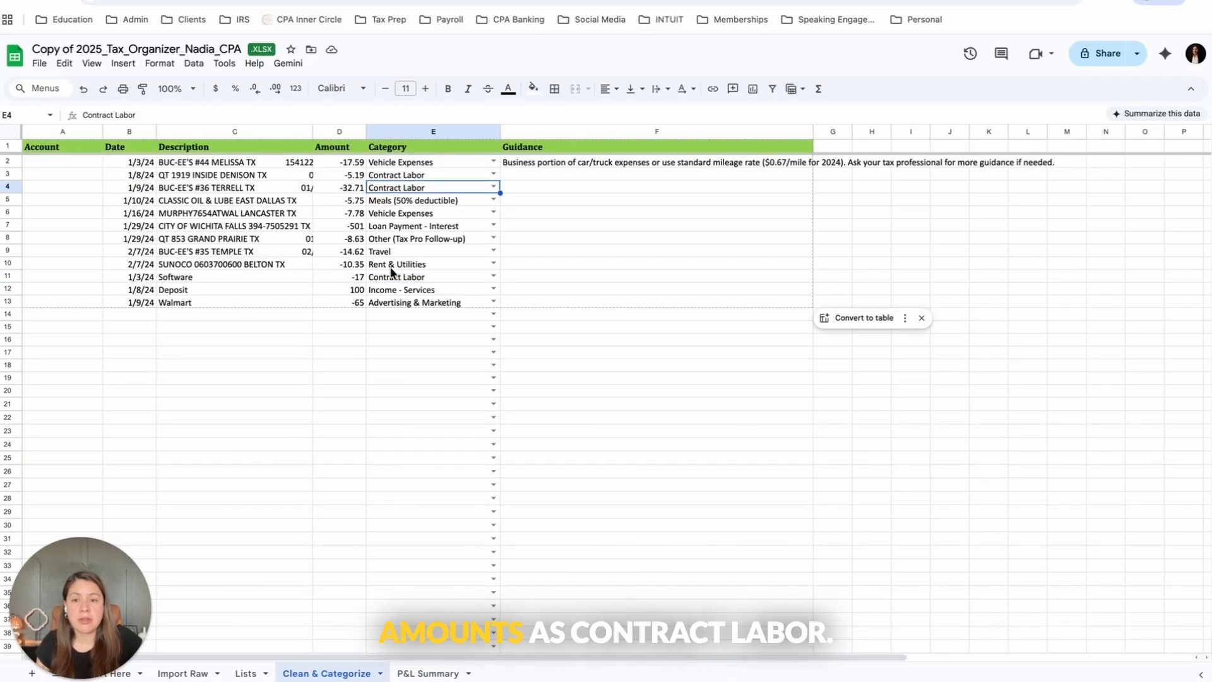
Check the Contract Labor amount in D11 of Clean & Categorize and compare P&L Summary's Other (Tax Pro Follow-up) total with the categorized transactions.
left_click(354, 278)
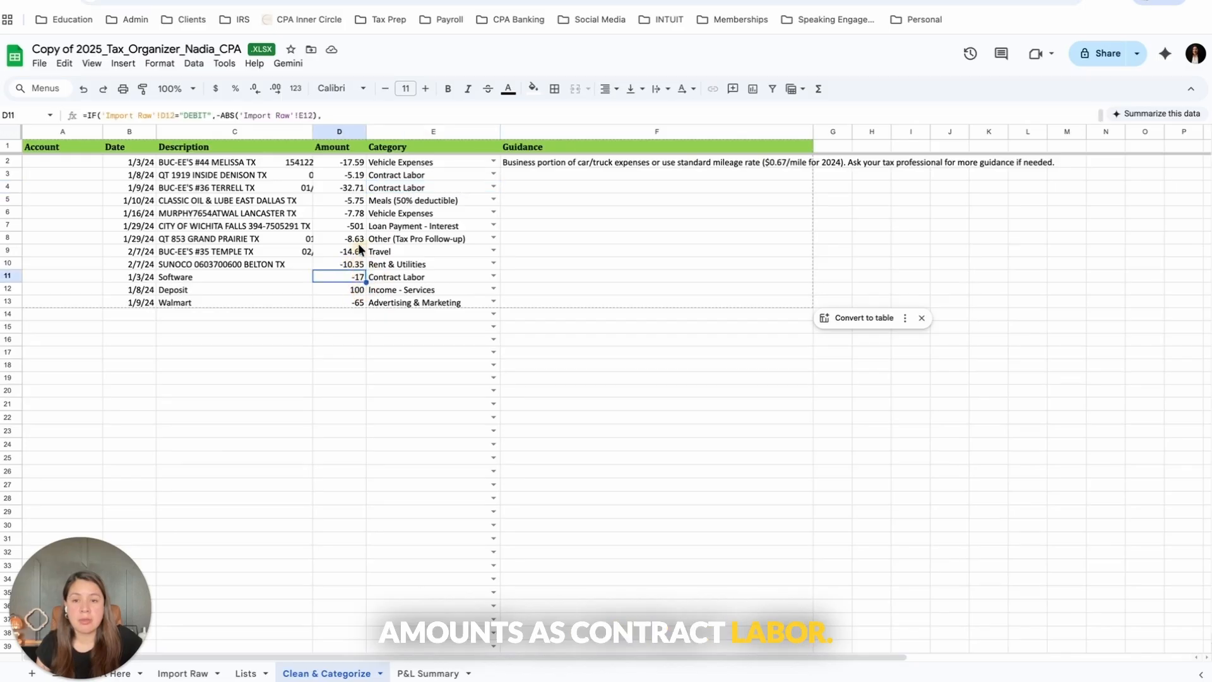
left_click(429, 673)
scroll(351, 465, "down", 1)
scroll(301, 559, "down", 4)
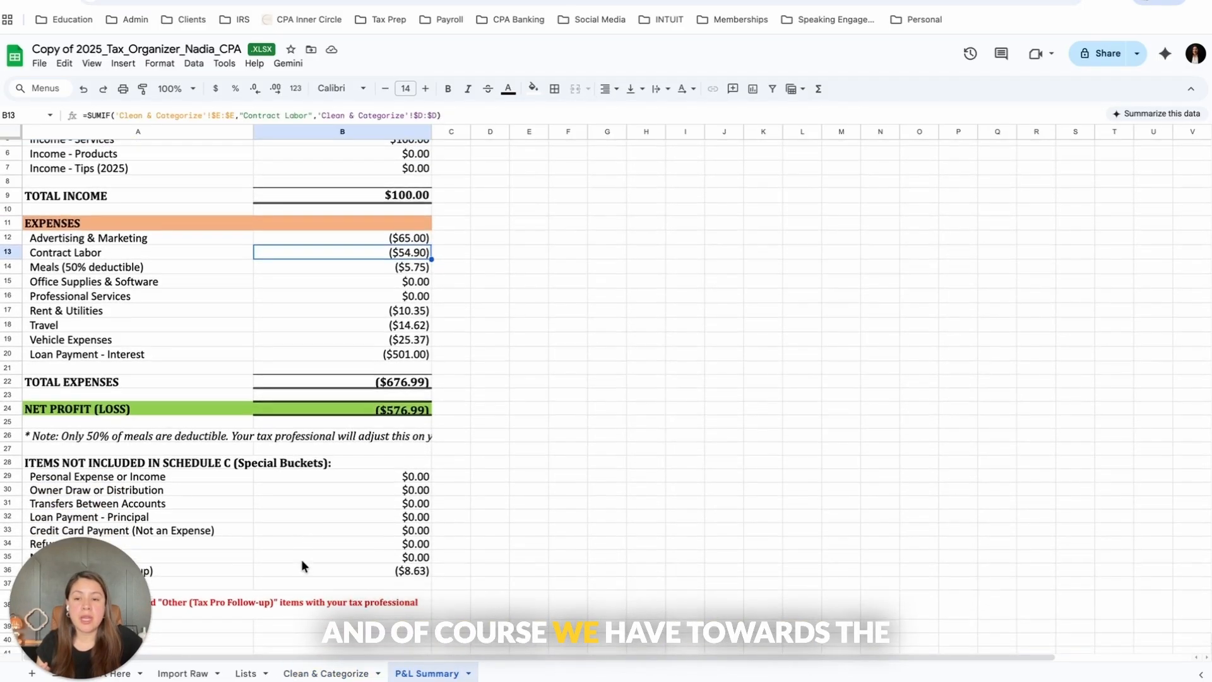
left_click(74, 455)
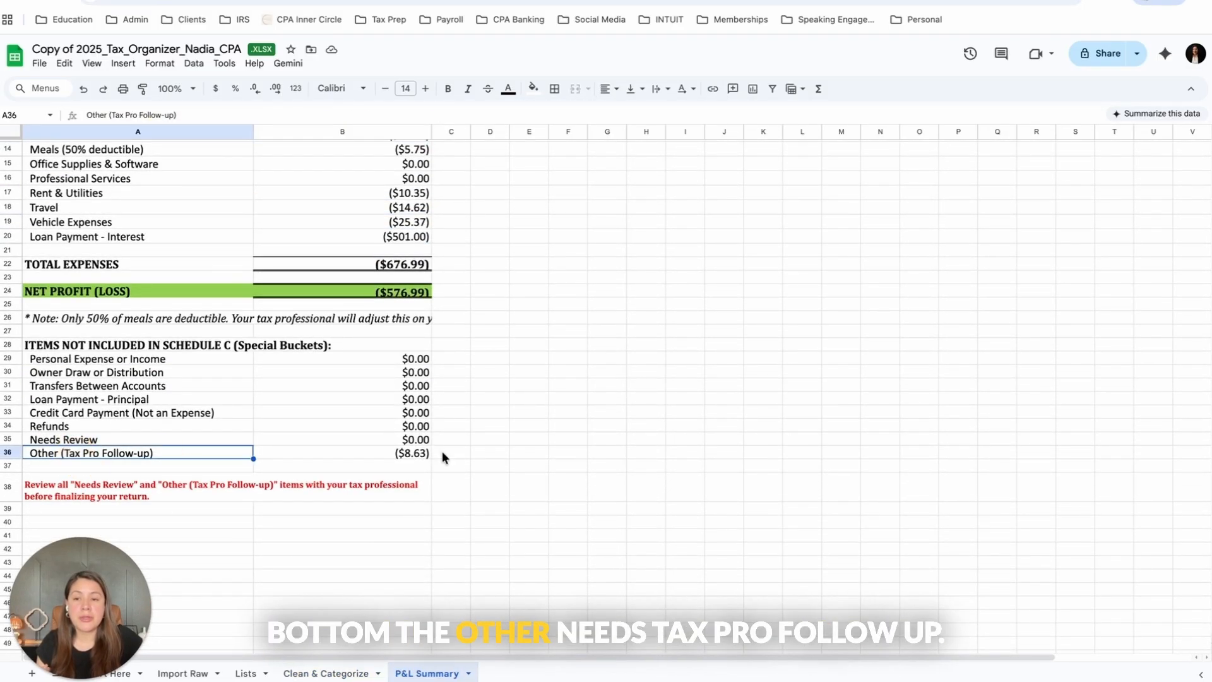
left_click(380, 452)
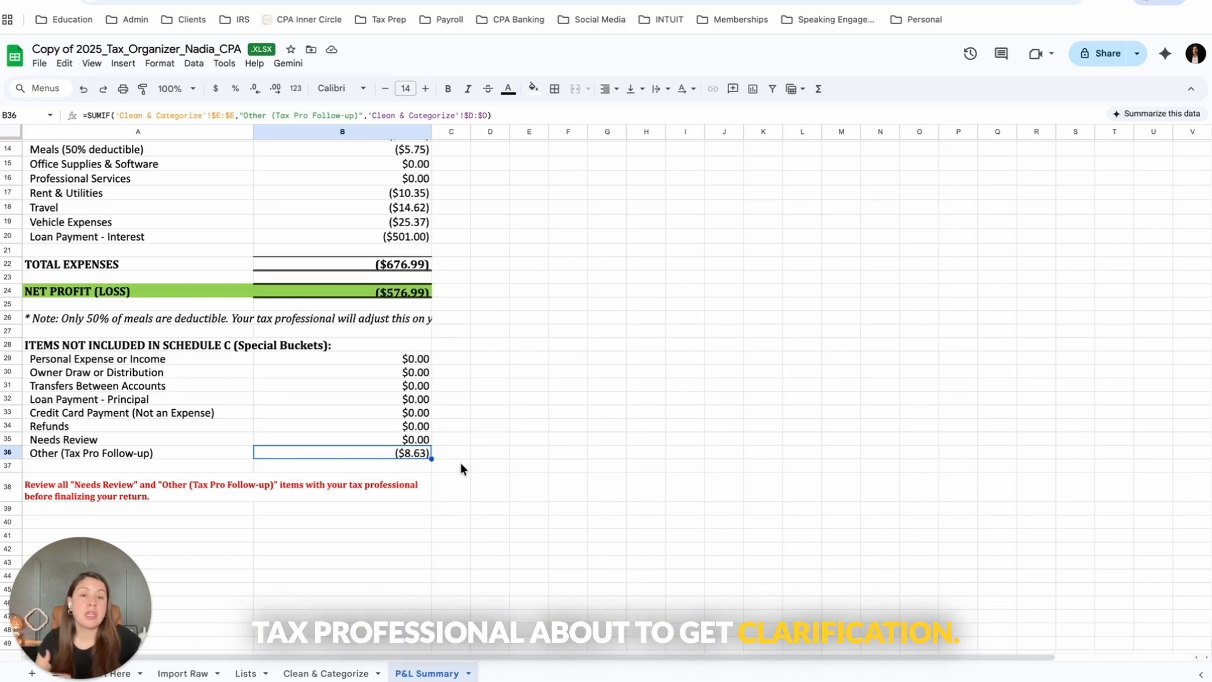
left_click(338, 674)
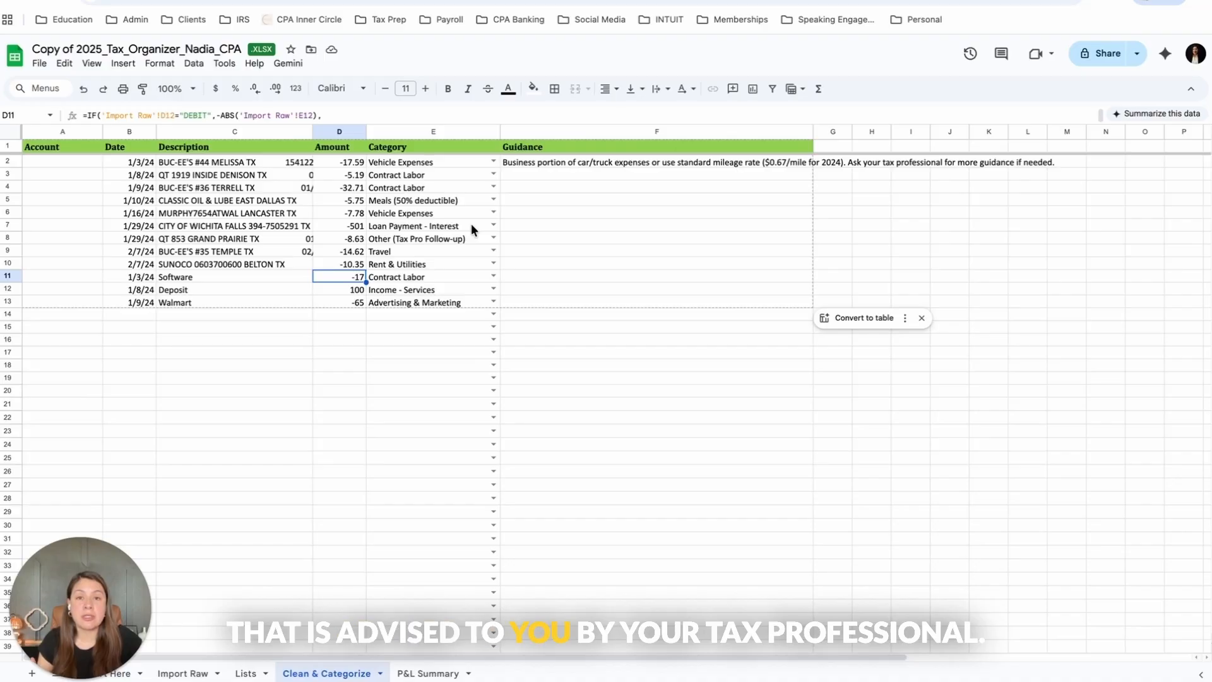
left_click(429, 673)
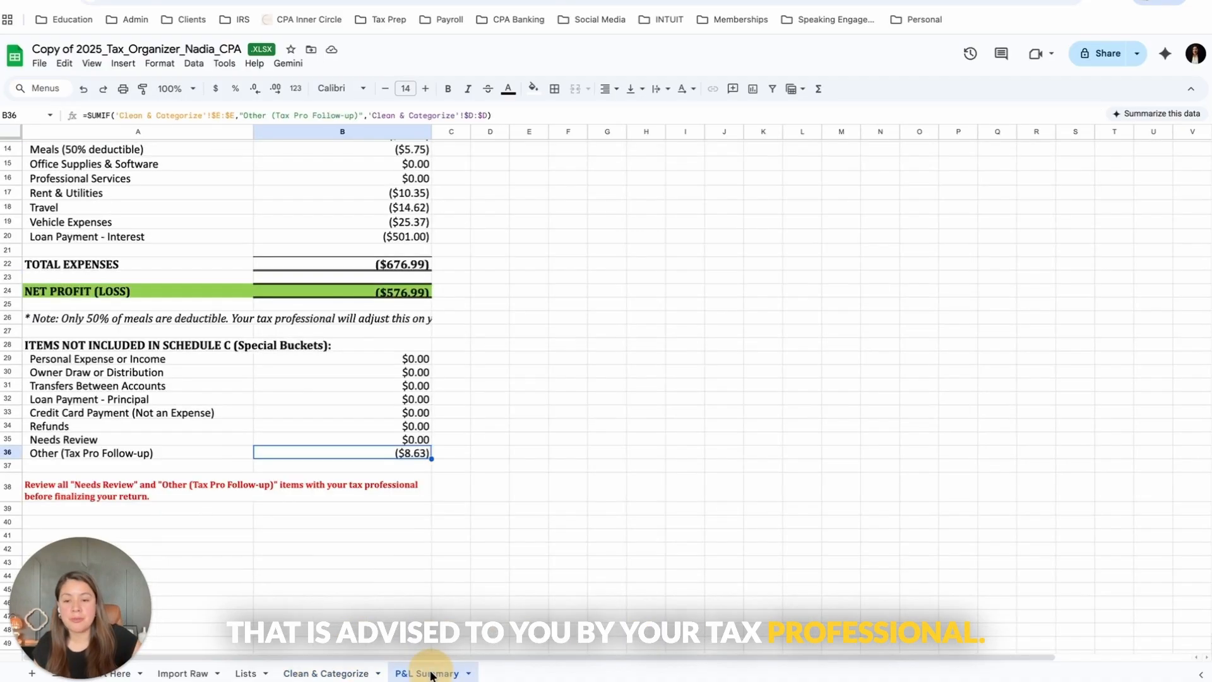